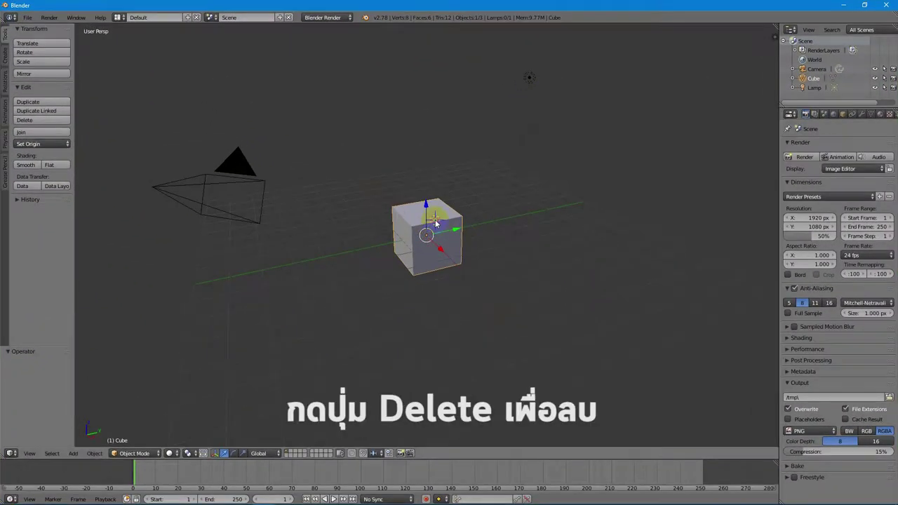
Delete the default cube and add a mesh plane to the scene
{"action": "key", "text": "Delete"}
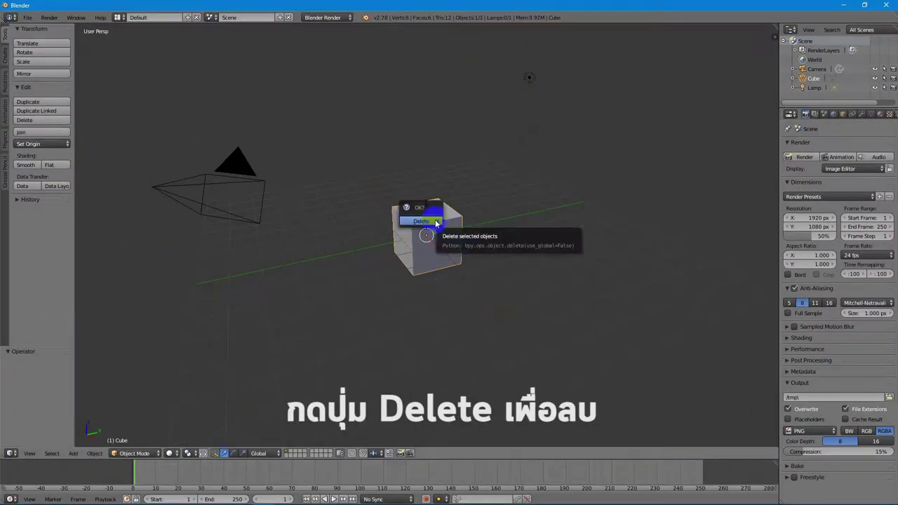
{"action": "left_click", "coordinate": [435, 221]}
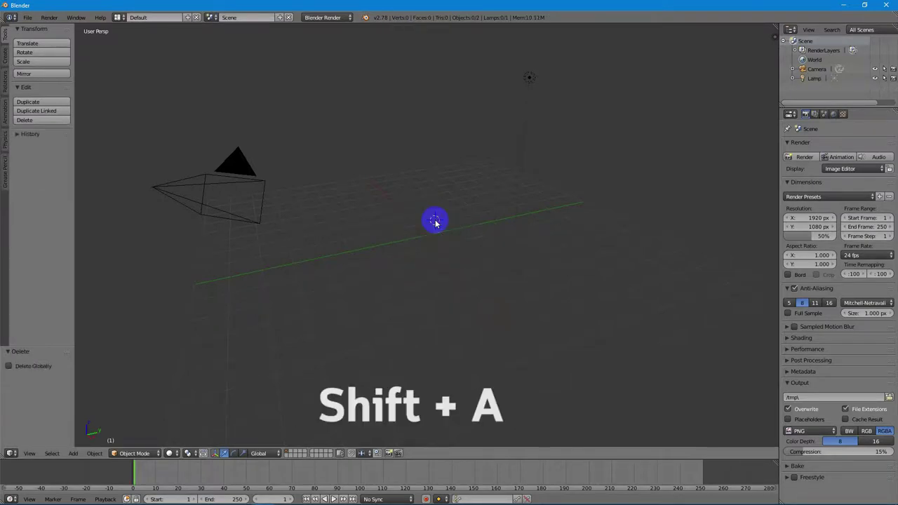
{"action": "key", "text": "shift+a"}
{"action": "mouse_move", "coordinate": [357, 270]}
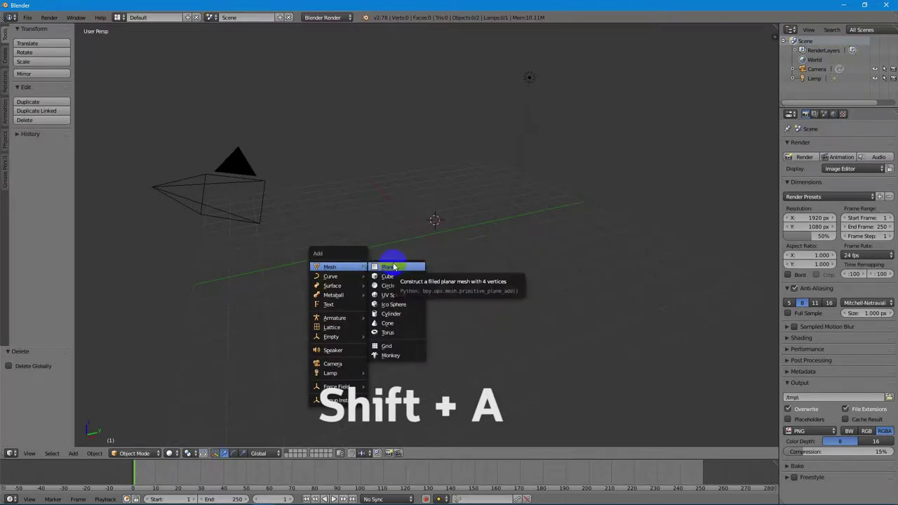
{"action": "left_click", "coordinate": [393, 267]}
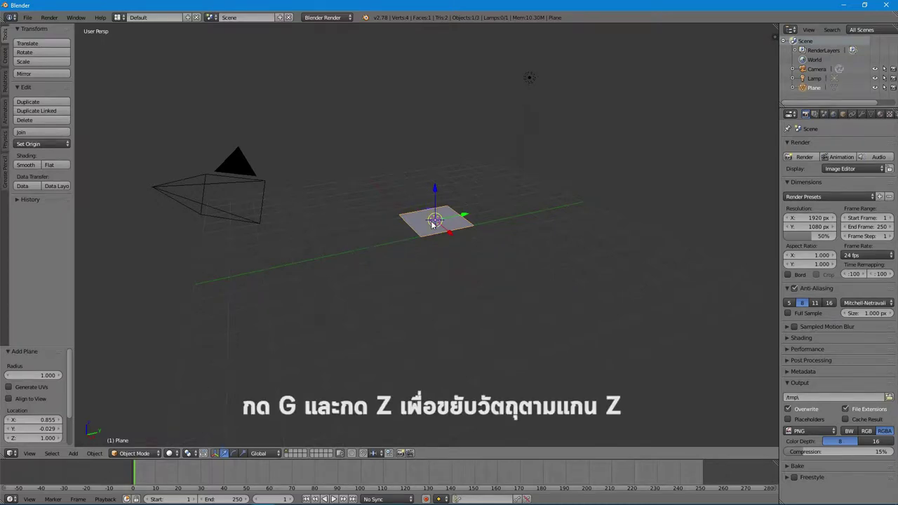
Raise the plane about 4.5 units along the Z axis and scale it up uniformly
{"action": "key", "text": "g"}
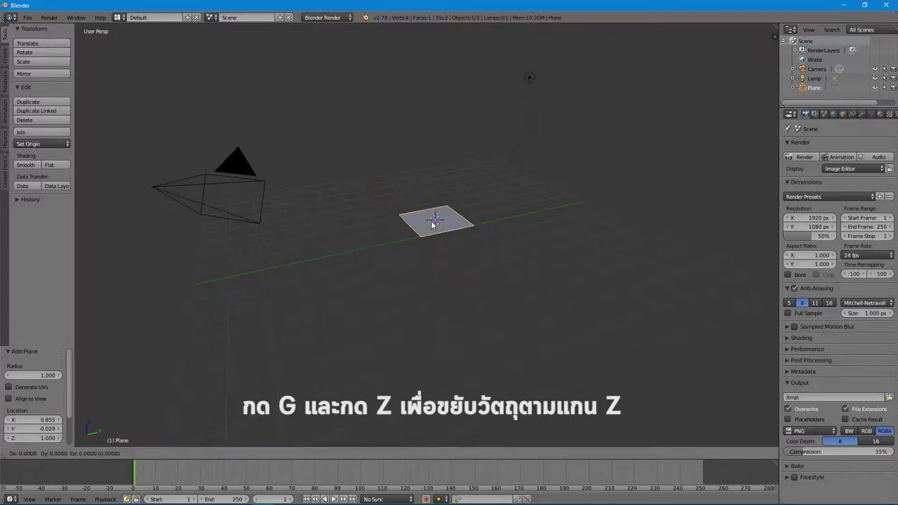
{"action": "key", "text": "z"}
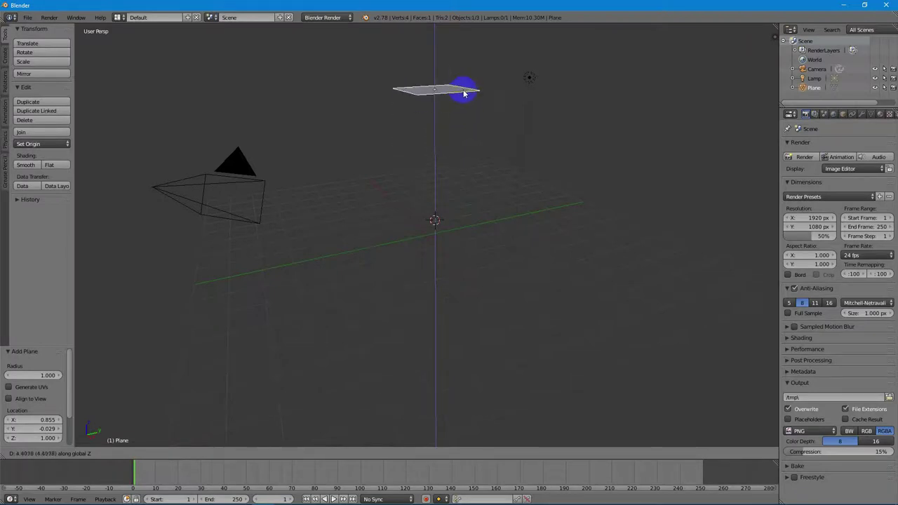
{"action": "left_click", "coordinate": [461, 90]}
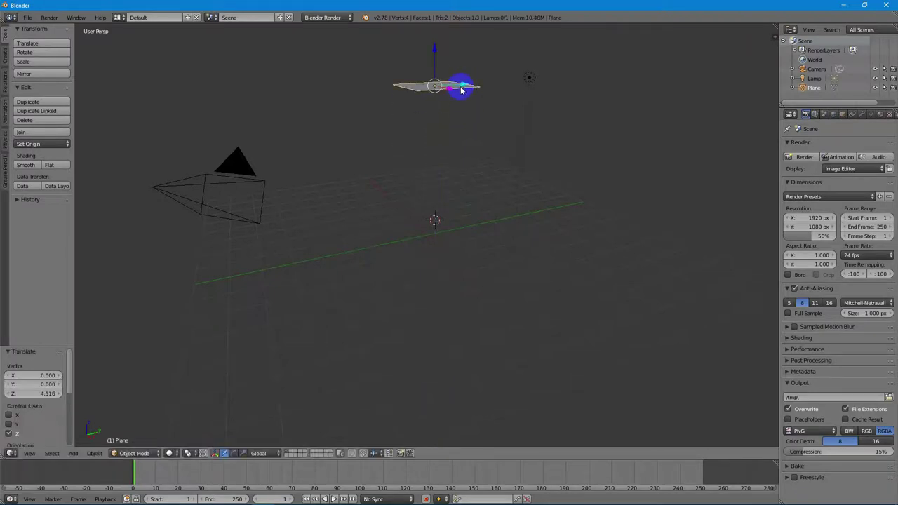
{"action": "key", "text": "s"}
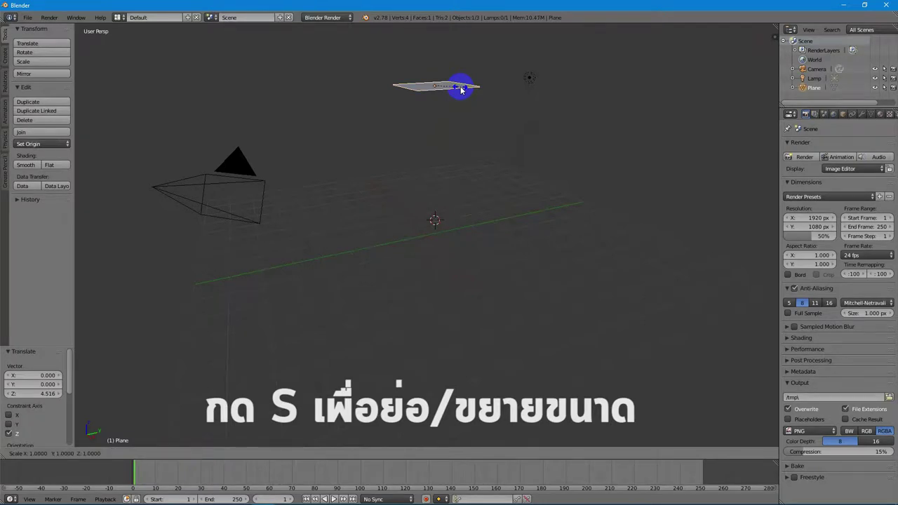
{"action": "left_click", "coordinate": [493, 103]}
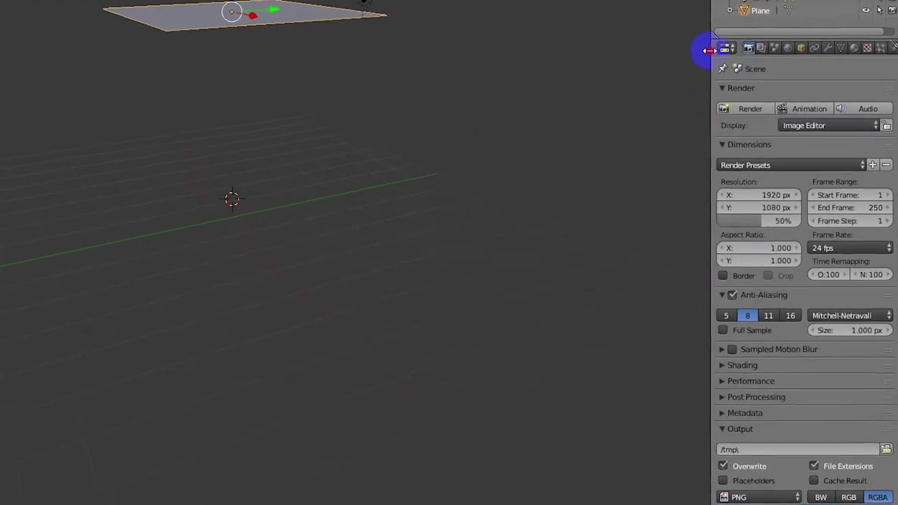
Add a new particle system to the plane and play the animation
{"action": "left_click", "coordinate": [867, 35]}
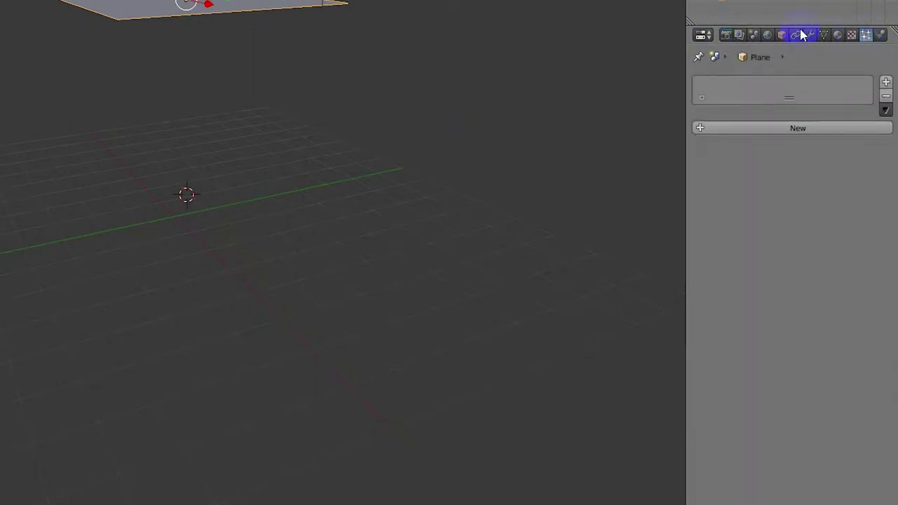
{"action": "left_click", "coordinate": [803, 129]}
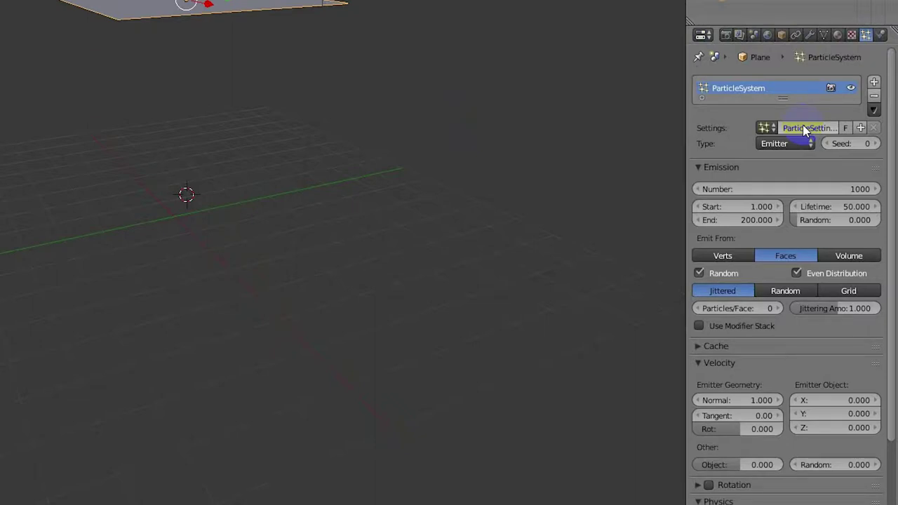
{"action": "right_click", "coordinate": [525, 205]}
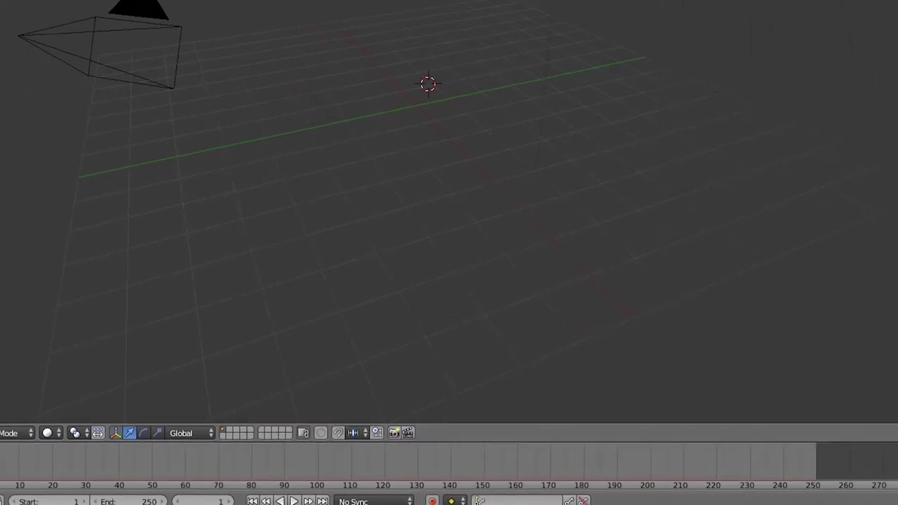
{"action": "right_click", "coordinate": [508, 177]}
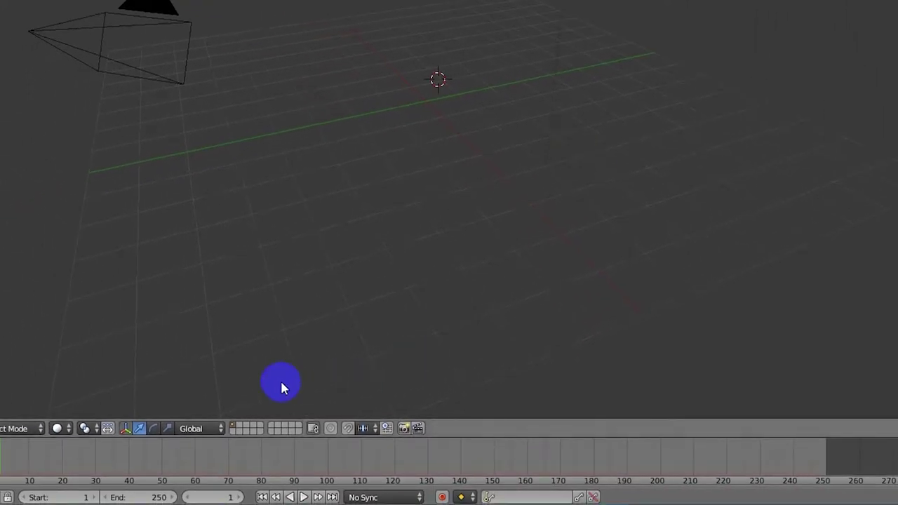
{"action": "left_click", "coordinate": [303, 497]}
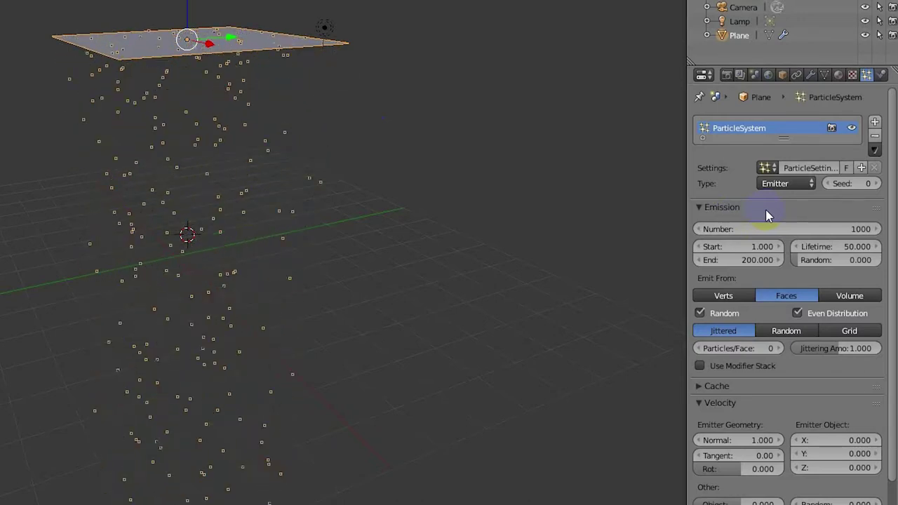
Try emission numbers of 2000 and 100 for the plane's particle system
{"action": "left_click", "coordinate": [833, 229]}
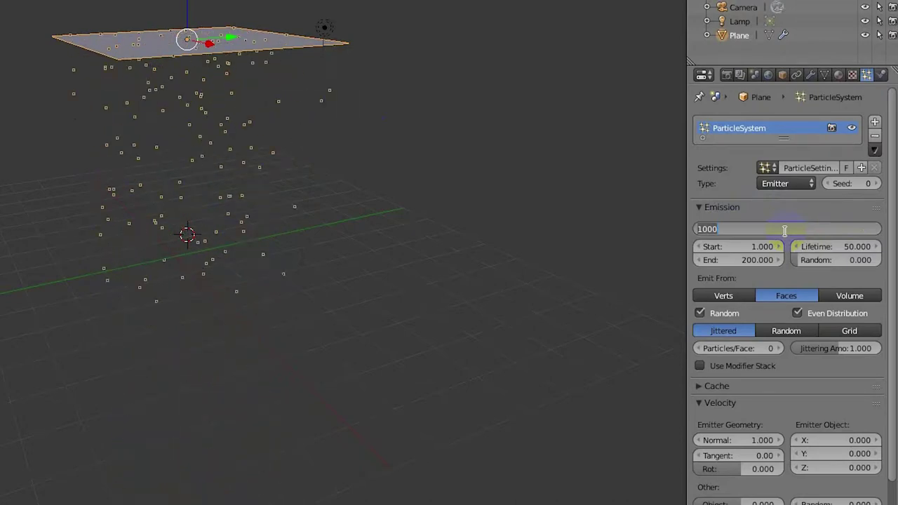
{"action": "type", "text": "2"}
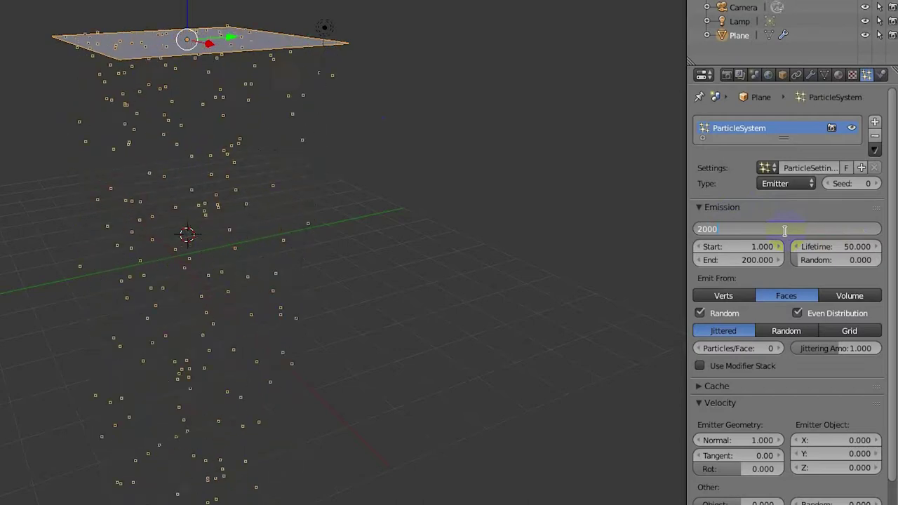
{"action": "key", "text": "Return"}
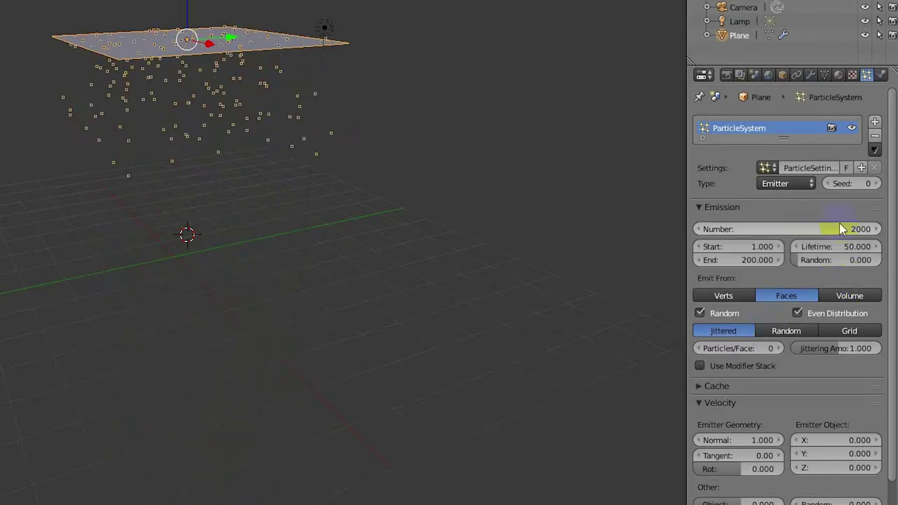
{"action": "left_click", "coordinate": [809, 230]}
{"action": "type", "text": "100"}
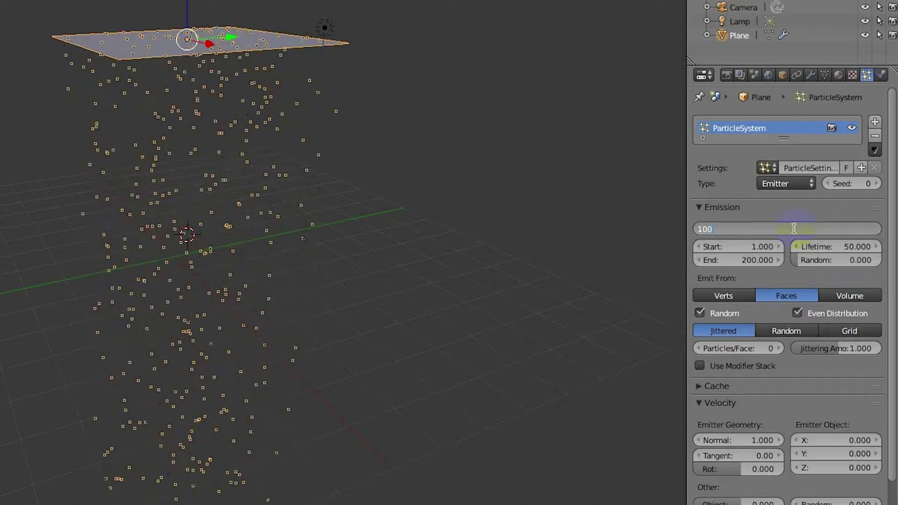
{"action": "key", "text": "Return"}
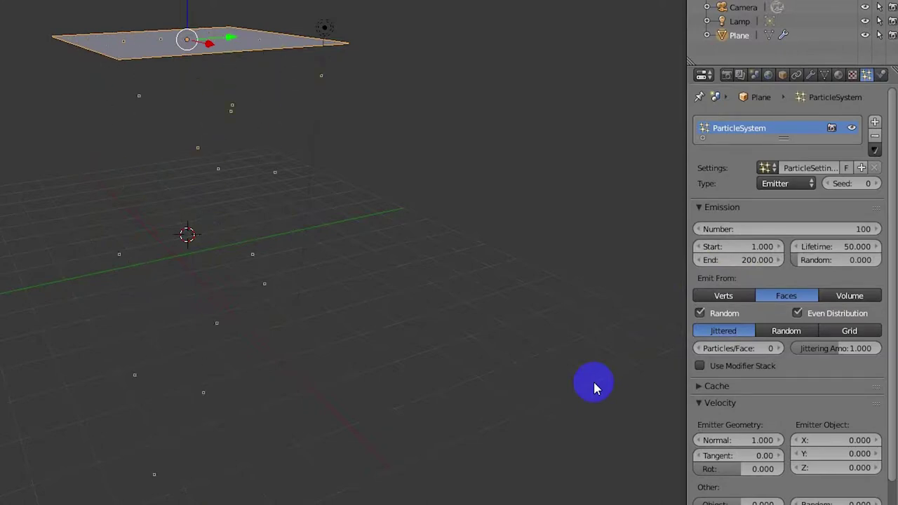
Set the particle emission's end frame to 50
{"action": "left_click", "coordinate": [726, 258]}
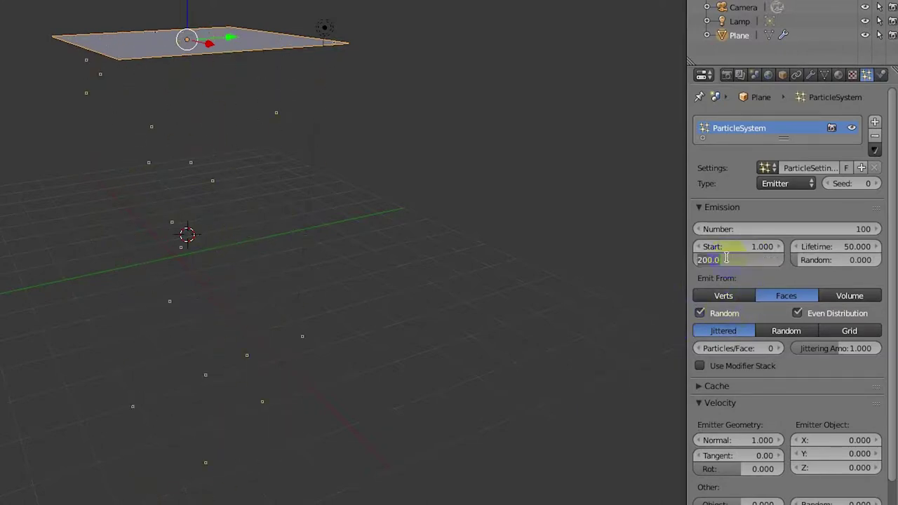
{"action": "type", "text": "5"}
{"action": "key", "text": "Return"}
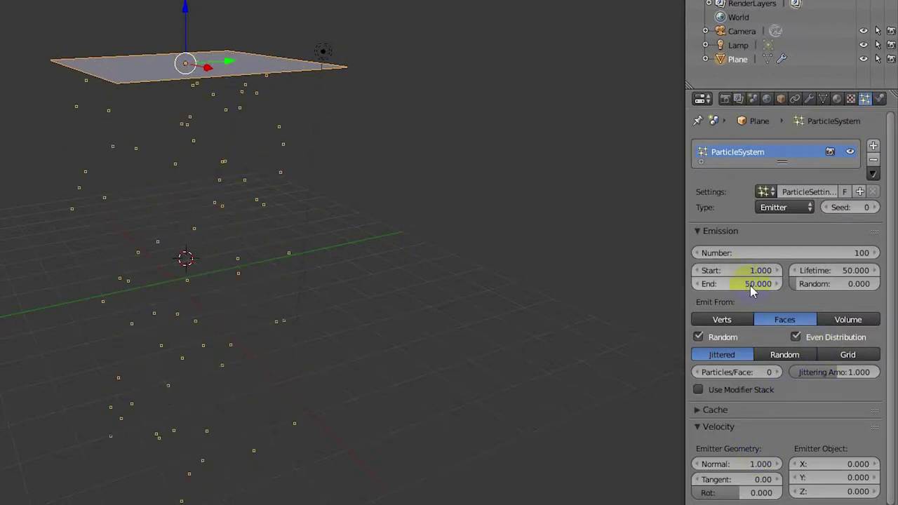
Set the particle emission's end frame to 150 and its number to 1000
{"action": "left_click", "coordinate": [751, 291]}
{"action": "type", "text": "150"}
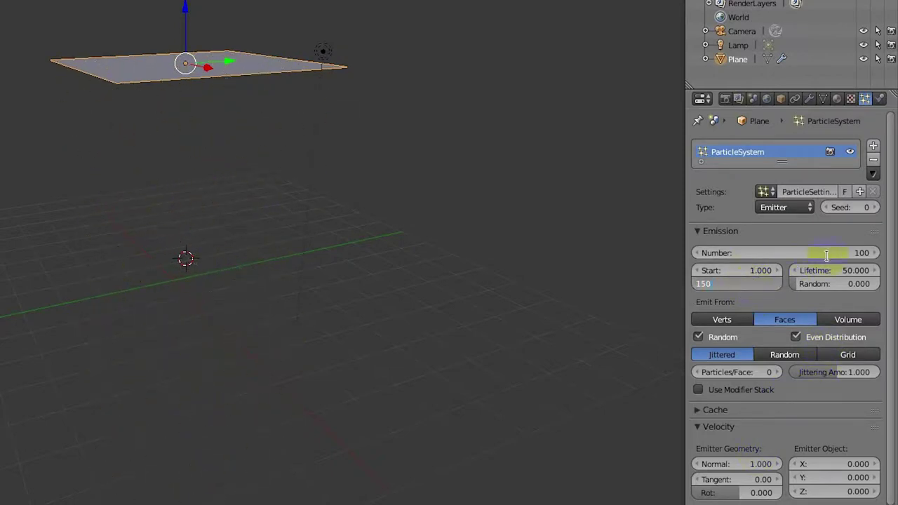
{"action": "key", "text": "Return"}
{"action": "left_click", "coordinate": [846, 253]}
{"action": "type", "text": "1"}
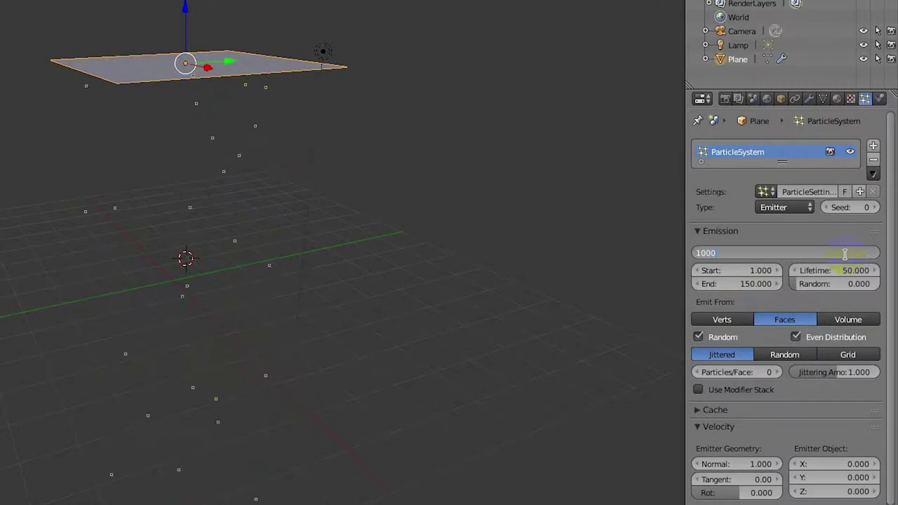
{"action": "type", "text": "000"}
{"action": "key", "text": "Return"}
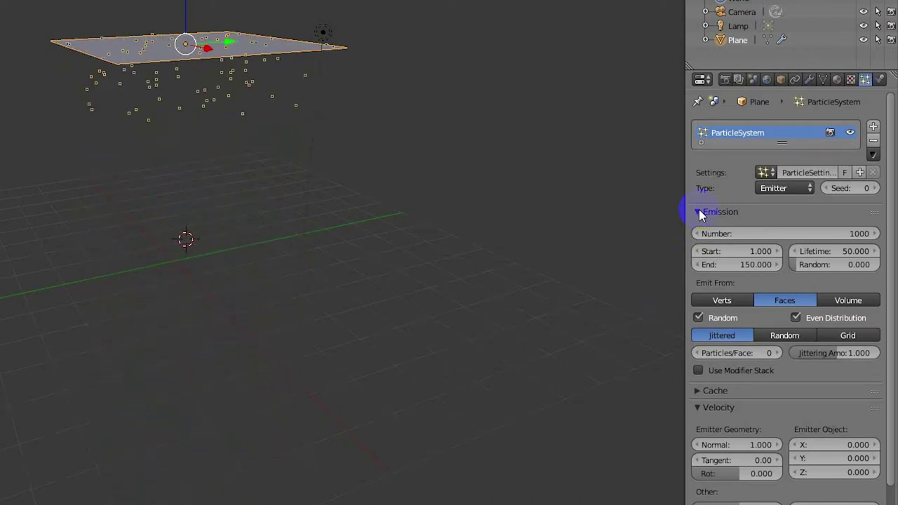
Try emitting the particles from the plane's vertices and inspect its corner points from another angle
{"action": "left_click", "coordinate": [727, 301]}
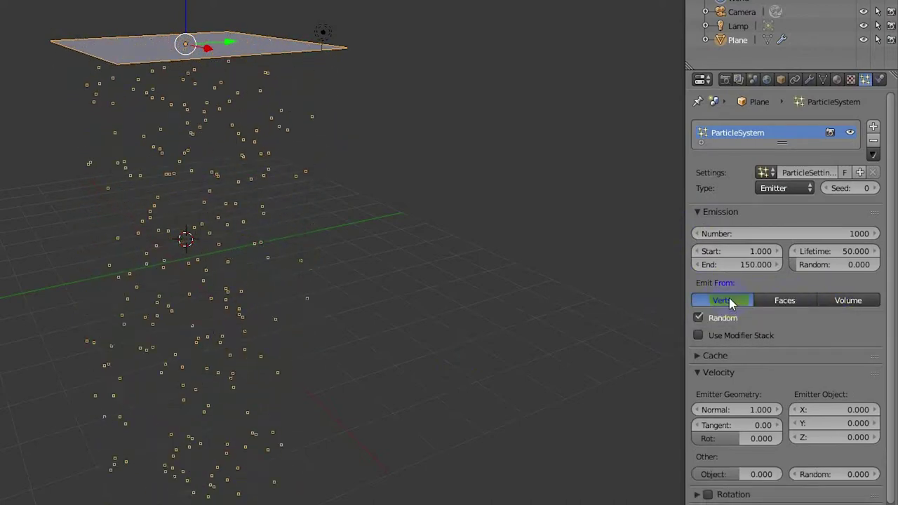
{"action": "right_click", "coordinate": [357, 72]}
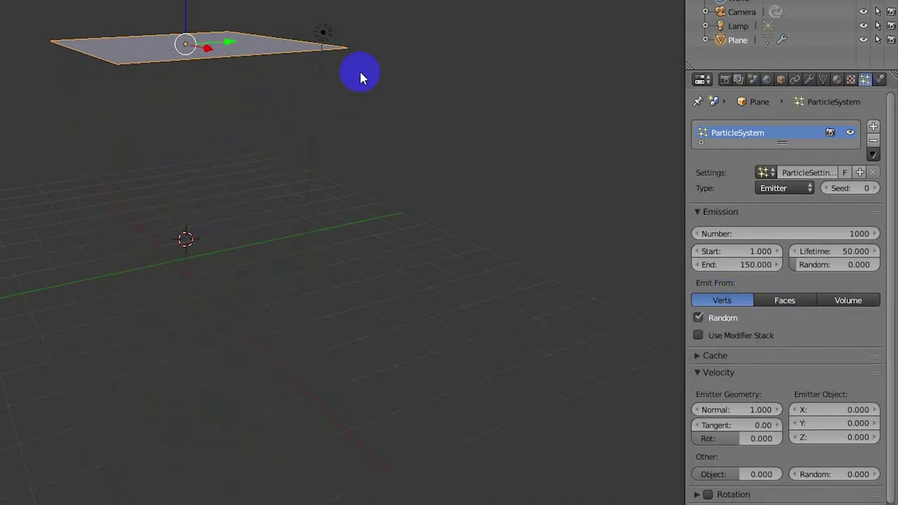
{"action": "key", "text": "Tab"}
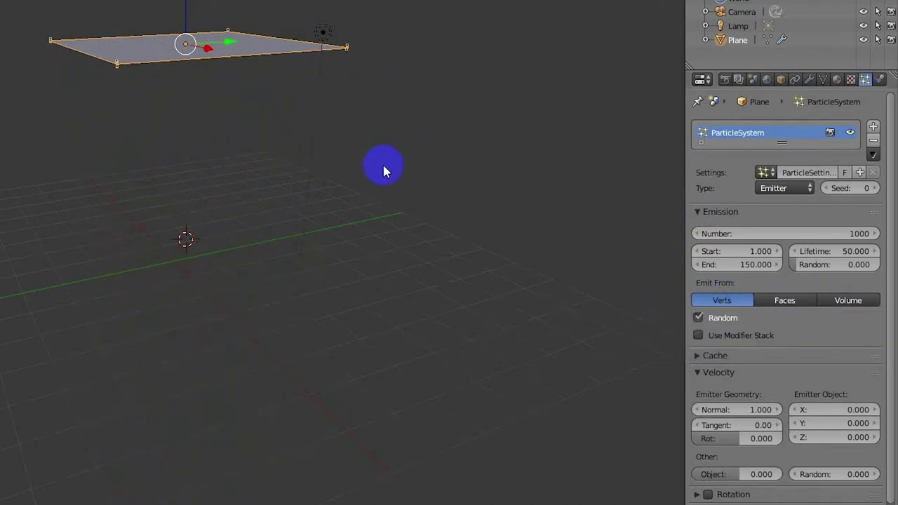
{"action": "middle_click_drag", "start_coordinate": [388, 214], "coordinate": [329, 232]}
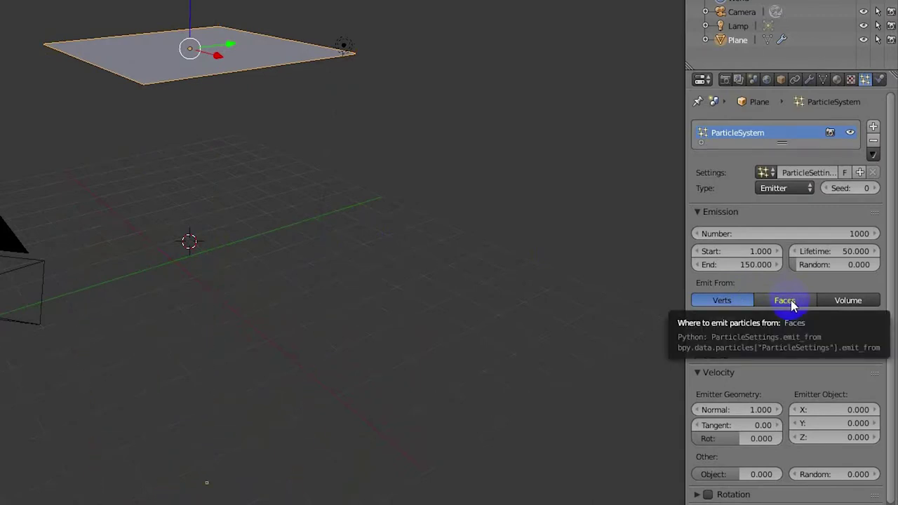
Try emission from the plane's faces and switch the emission source to Volume
{"action": "left_click", "coordinate": [789, 300]}
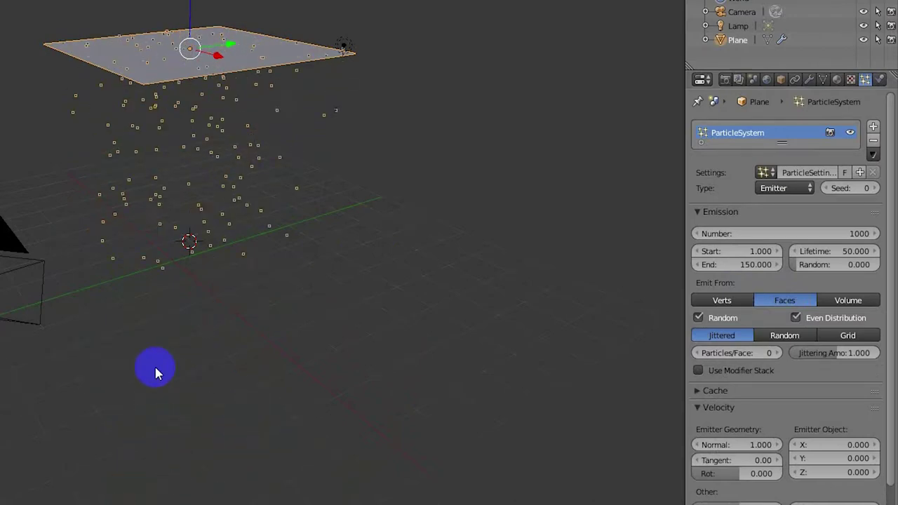
{"action": "left_click", "coordinate": [842, 301]}
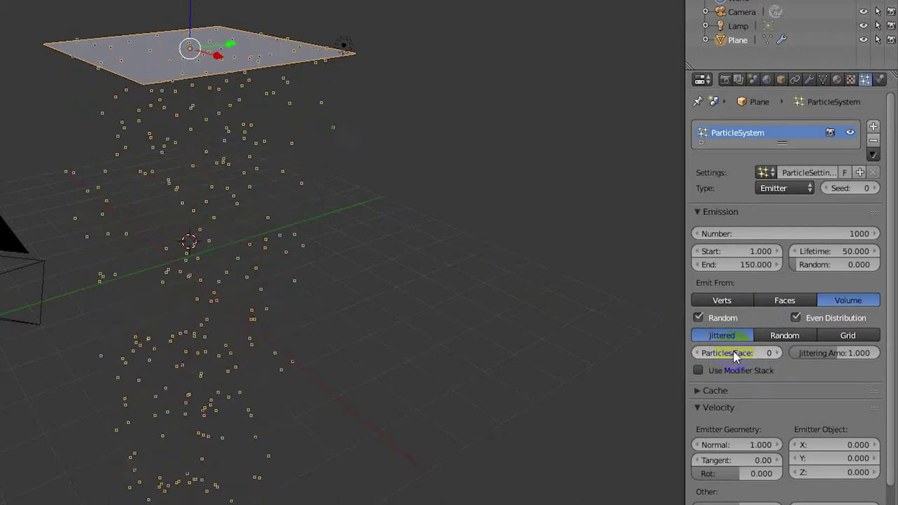
{"action": "mouse_move", "coordinate": [391, 195]}
{"action": "middle_mouse_down"}
{"action": "mouse_move", "coordinate": [377, 200]}
{"action": "mouse_move", "coordinate": [388, 167]}
{"action": "mouse_move", "coordinate": [372, 183]}
{"action": "mouse_move", "coordinate": [379, 200]}
{"action": "middle_mouse_up"}
Raise the jittered distribution's particles per face to 10 and check the emission pattern below the plane
{"action": "left_click", "coordinate": [776, 353]}
{"action": "left_click", "coordinate": [776, 353]}
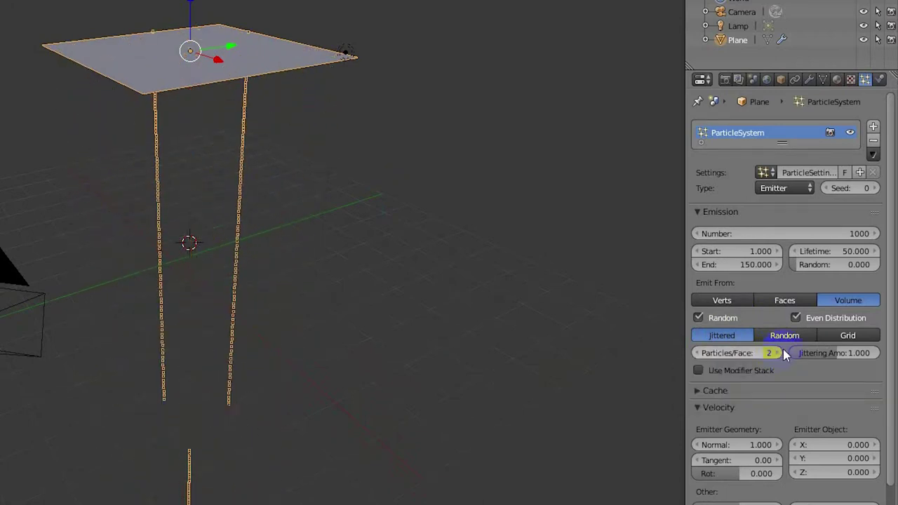
{"action": "left_click", "coordinate": [776, 353]}
{"action": "left_click", "coordinate": [776, 353]}
{"action": "left_click", "coordinate": [776, 353]}
{"action": "left_click", "coordinate": [776, 353]}
{"action": "left_click", "coordinate": [776, 353]}
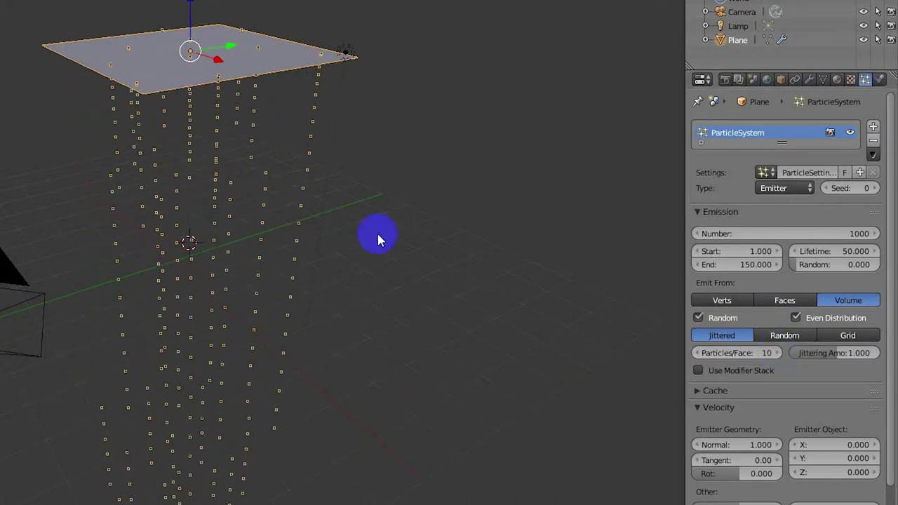
{"action": "mouse_move", "coordinate": [513, 343]}
{"action": "middle_mouse_down"}
{"action": "mouse_move", "coordinate": [523, 304]}
{"action": "mouse_move", "coordinate": [566, 299]}
{"action": "mouse_move", "coordinate": [473, 334]}
{"action": "mouse_move", "coordinate": [509, 351]}
{"action": "middle_mouse_up"}
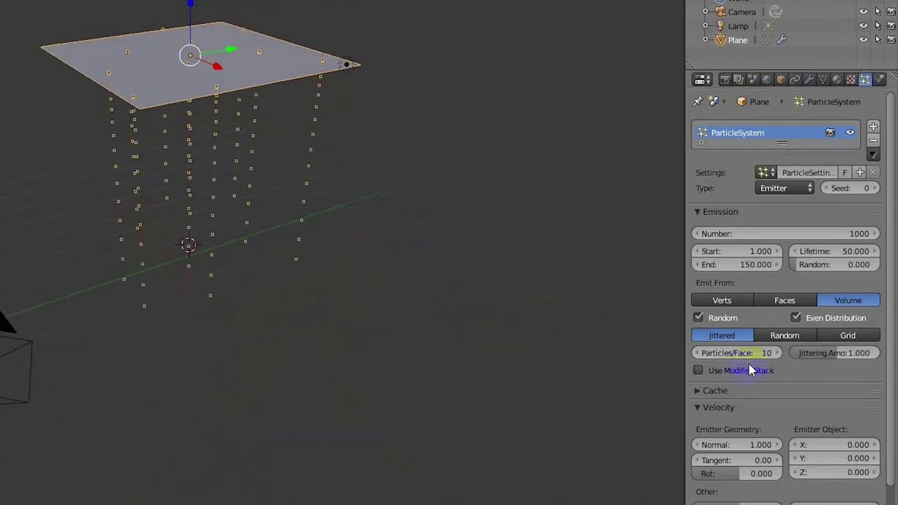
Reset the jittered distribution's particles per face to 0
{"action": "left_click", "coordinate": [715, 352]}
{"action": "type", "text": "0"}
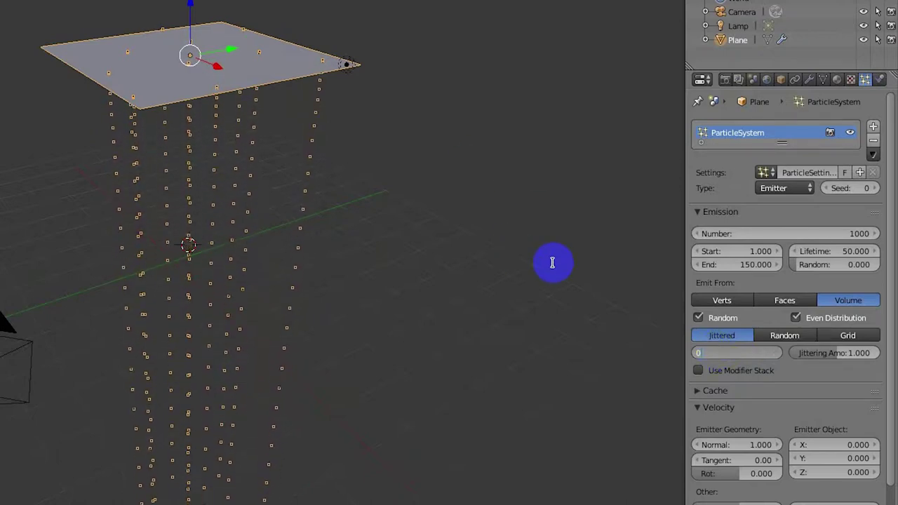
{"action": "left_click", "coordinate": [785, 335]}
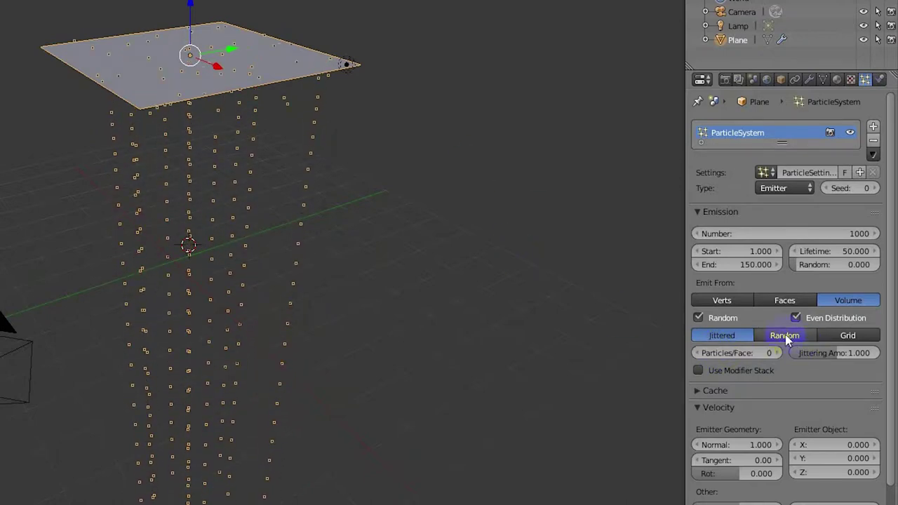
Try the Random distribution for the volume emission and check the falling particles
{"action": "left_click", "coordinate": [784, 335]}
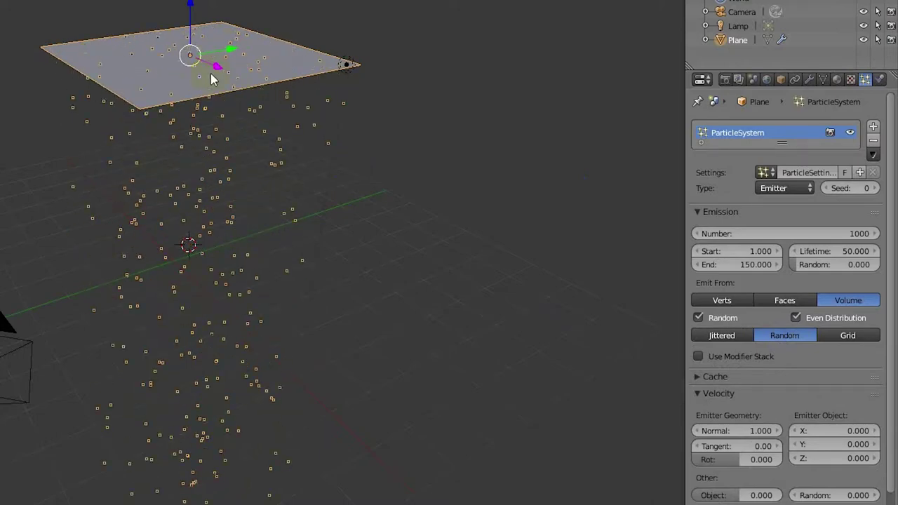
{"action": "mouse_move", "coordinate": [321, 177]}
{"action": "middle_mouse_down"}
{"action": "mouse_move", "coordinate": [312, 129]}
{"action": "mouse_move", "coordinate": [331, 170]}
{"action": "middle_mouse_up"}
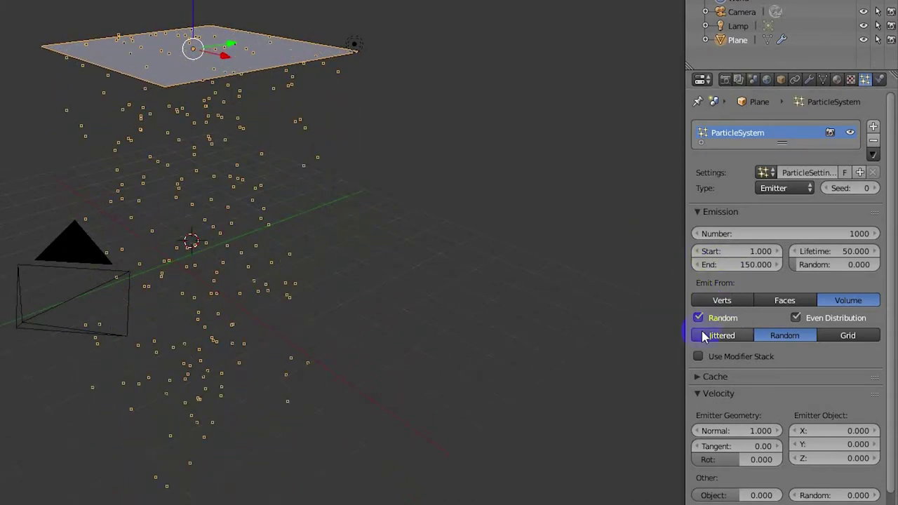
Switch the particle distribution to Grid and set the emission source to the plane's faces
{"action": "left_click", "coordinate": [854, 338]}
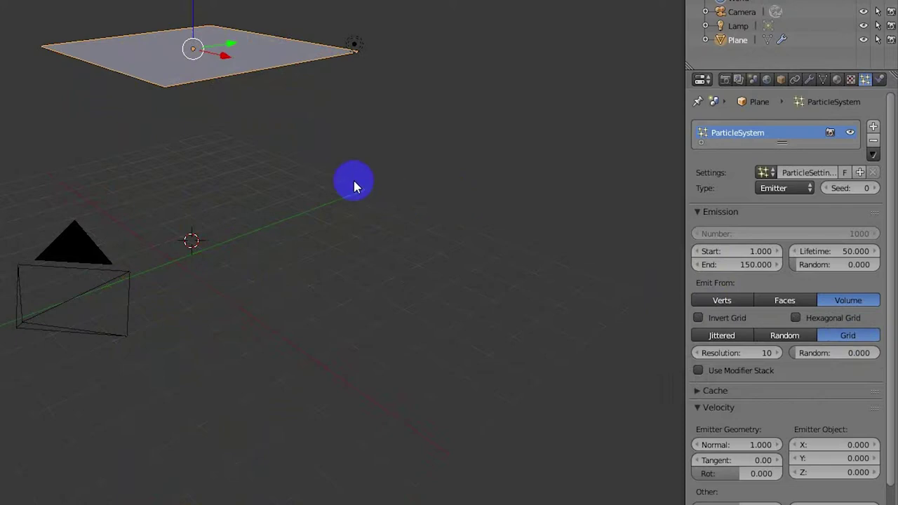
{"action": "left_click", "coordinate": [787, 302]}
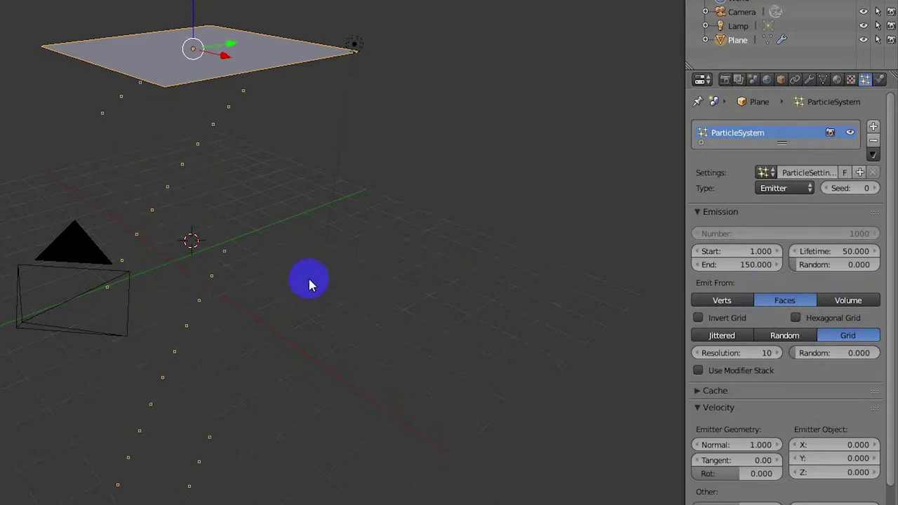
{"action": "mouse_move", "coordinate": [304, 251]}
{"action": "middle_mouse_down"}
{"action": "mouse_move", "coordinate": [317, 212]}
{"action": "mouse_move", "coordinate": [322, 232]}
{"action": "mouse_move", "coordinate": [297, 247]}
{"action": "middle_mouse_up"}
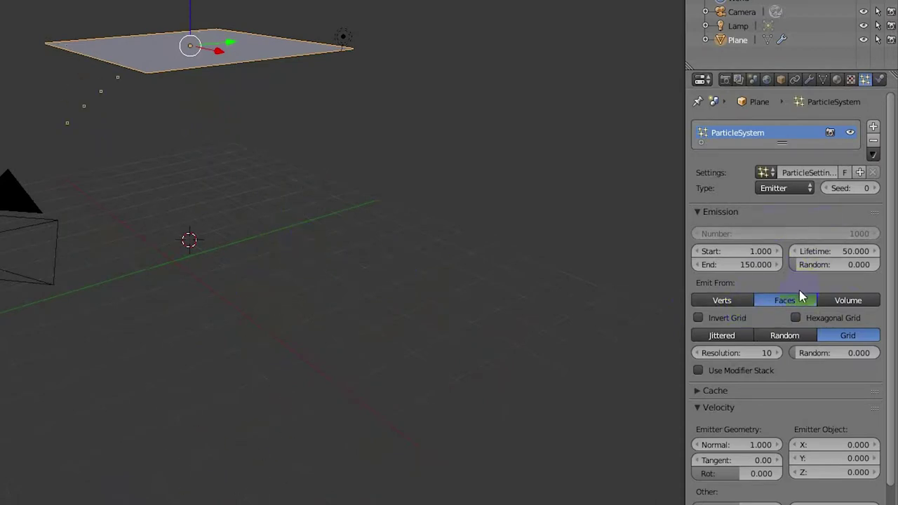
Try a grid resolution of 20 and replay the animation to inspect the rows of particles
{"action": "scroll", "coordinate": [777, 354], "scroll_direction": "up", "scroll_amount": 9, "text": "ctrl"}
{"action": "scroll", "coordinate": [777, 353], "scroll_direction": "up", "scroll_amount": 1, "text": "ctrl"}
{"action": "key", "text": "alt+a"}
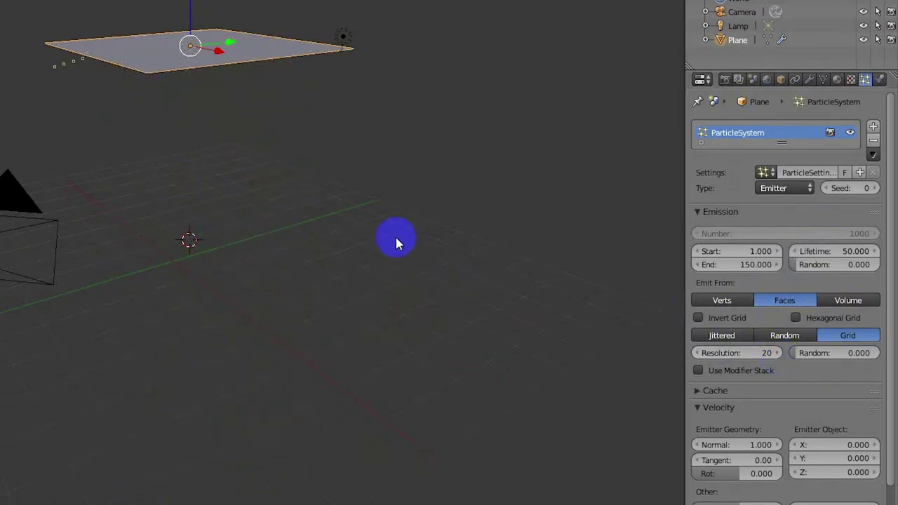
{"action": "mouse_move", "coordinate": [283, 230]}
{"action": "middle_mouse_down"}
{"action": "mouse_move", "coordinate": [288, 207]}
{"action": "mouse_move", "coordinate": [309, 191]}
{"action": "mouse_move", "coordinate": [381, 195]}
{"action": "mouse_move", "coordinate": [298, 235]}
{"action": "mouse_move", "coordinate": [255, 237]}
{"action": "mouse_move", "coordinate": [256, 220]}
{"action": "mouse_move", "coordinate": [266, 224]}
{"action": "mouse_move", "coordinate": [280, 204]}
{"action": "mouse_move", "coordinate": [275, 236]}
{"action": "middle_mouse_up"}
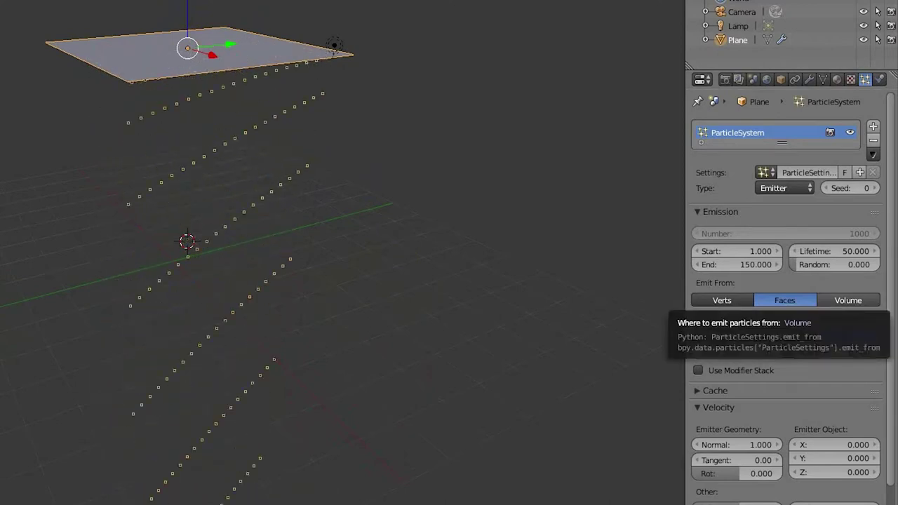
Return the particle distribution to Jittered and collapse the Emission settings
{"action": "left_click", "coordinate": [698, 318]}
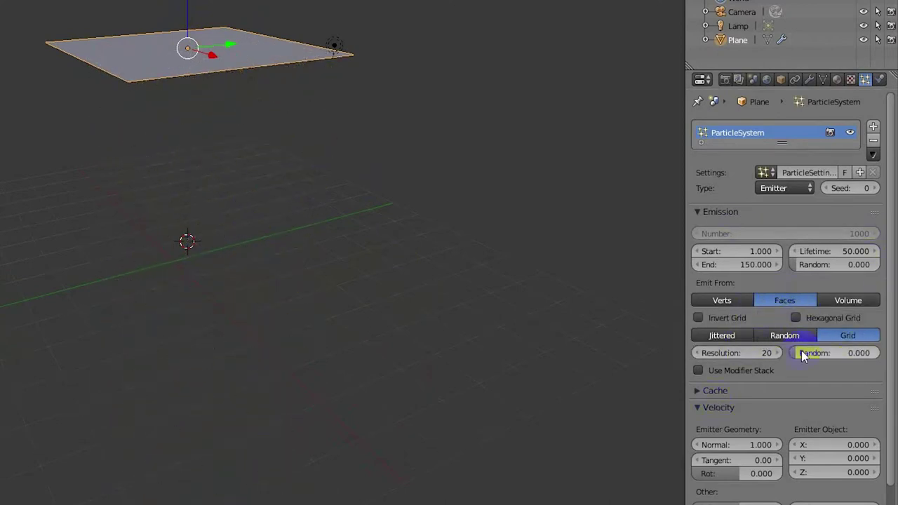
{"action": "left_click", "coordinate": [715, 336]}
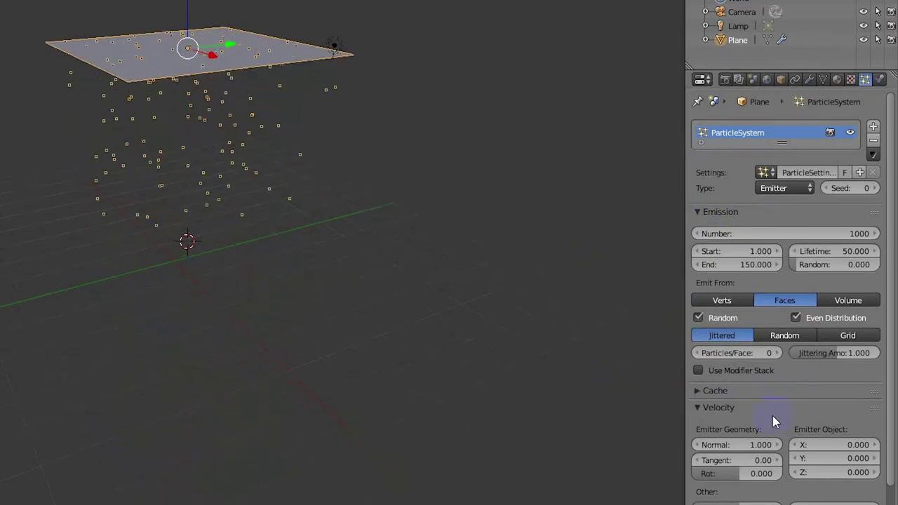
{"action": "left_click", "coordinate": [718, 407]}
{"action": "left_click", "coordinate": [700, 213]}
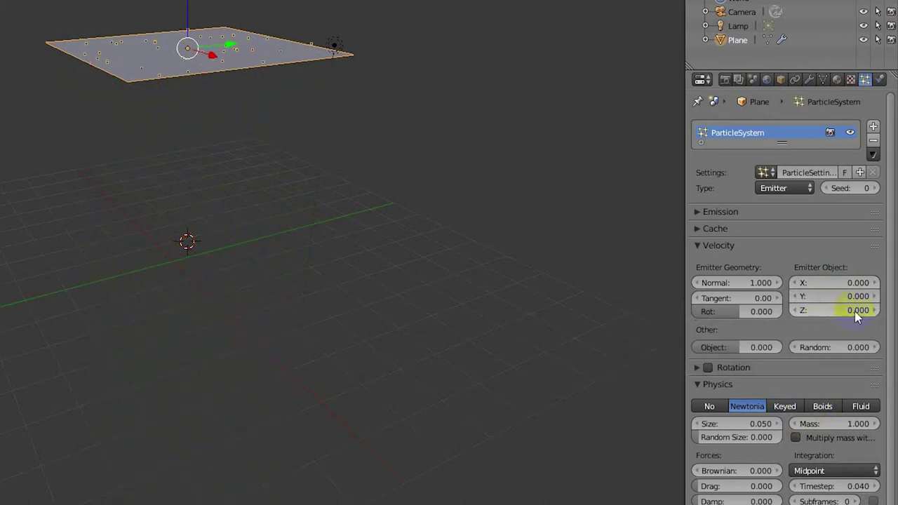
Try an emitter object Z velocity of 4.93 and observe the particles rising above the plane
{"action": "mouse_move", "coordinate": [870, 311]}
{"action": "left_mouse_down"}
{"action": "mouse_move", "coordinate": [785, 307]}
{"action": "mouse_move", "coordinate": [877, 310]}
{"action": "left_mouse_up"}
{"action": "scroll", "coordinate": [400, 206], "scroll_direction": "up", "scroll_amount": 2}
{"action": "scroll", "coordinate": [401, 217], "scroll_direction": "down", "scroll_amount": 4}
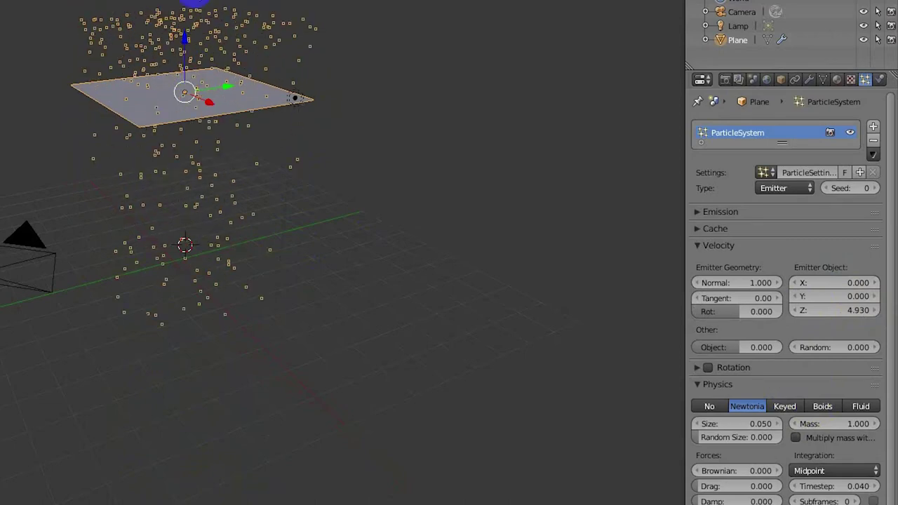
{"action": "mouse_move", "coordinate": [251, 84]}
{"action": "middle_mouse_down"}
{"action": "mouse_move", "coordinate": [170, 84]}
{"action": "mouse_move", "coordinate": [268, 81]}
{"action": "mouse_move", "coordinate": [235, 79]}
{"action": "middle_mouse_up"}
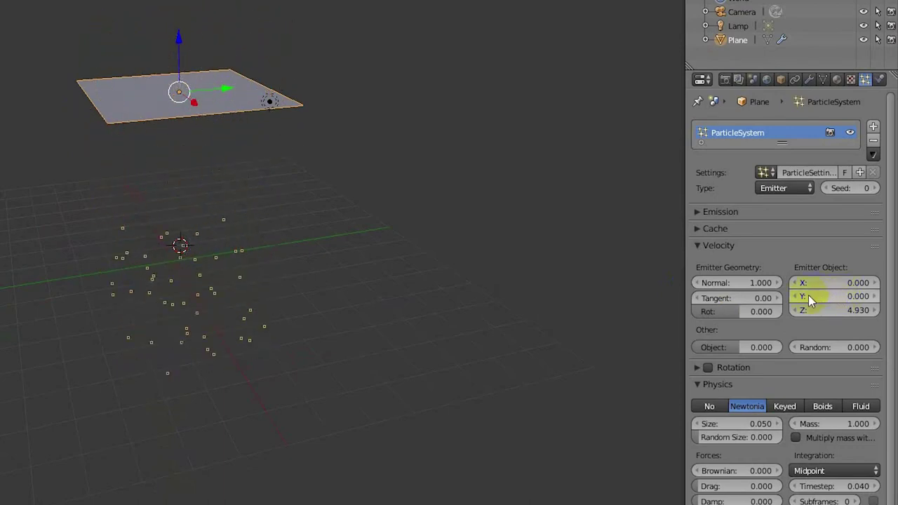
Try an emitter object Y velocity of 2.81, view the sideways motion, and reset it to 0
{"action": "left_click_drag", "start_coordinate": [808, 295], "coordinate": [897, 312]}
{"action": "middle_click_drag", "start_coordinate": [190, 152], "coordinate": [396, 184]}
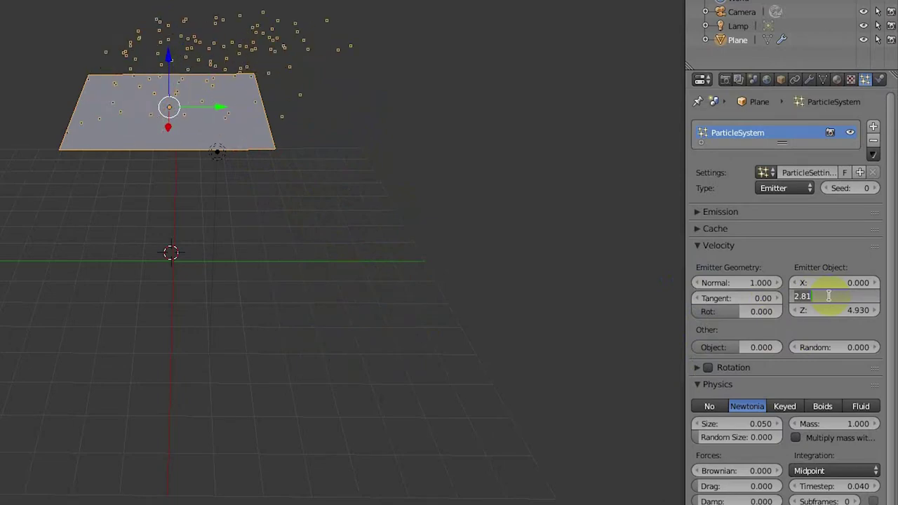
{"action": "type", "text": "0"}
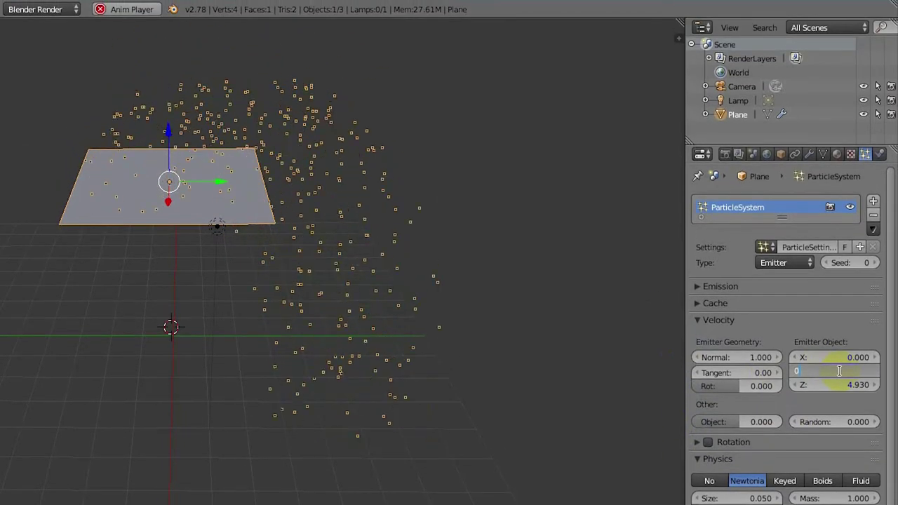
{"action": "key", "text": "Return"}
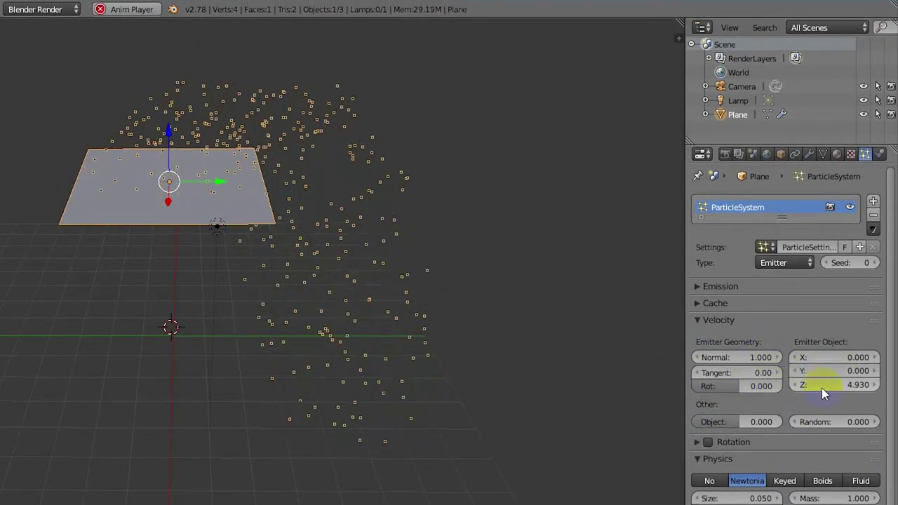
Try a normal velocity of 4.18 and a tangent velocity of 3.08 for the emitter geometry
{"action": "left_click_drag", "start_coordinate": [732, 358], "coordinate": [877, 354]}
{"action": "scroll", "coordinate": [478, 311], "scroll_direction": "down", "scroll_amount": 2}
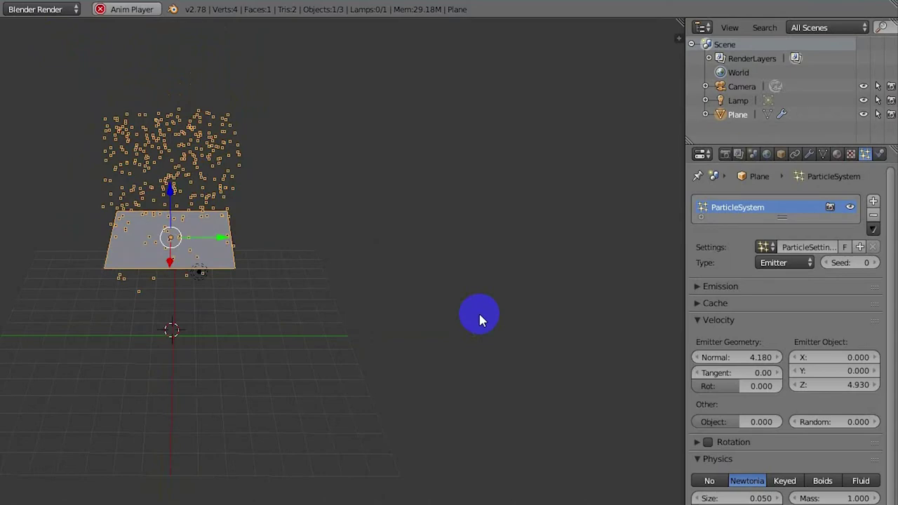
{"action": "scroll", "coordinate": [541, 409], "scroll_direction": "up", "scroll_amount": 1}
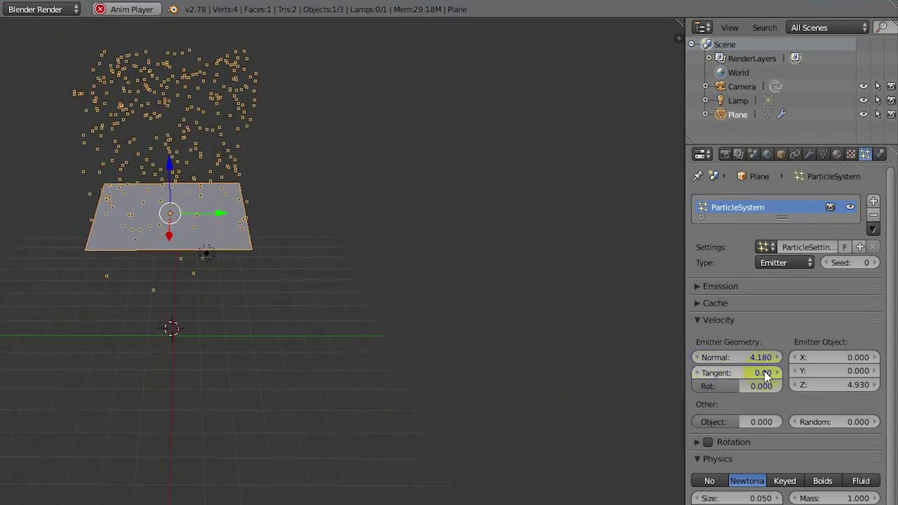
{"action": "left_click_drag", "start_coordinate": [764, 373], "coordinate": [697, 383]}
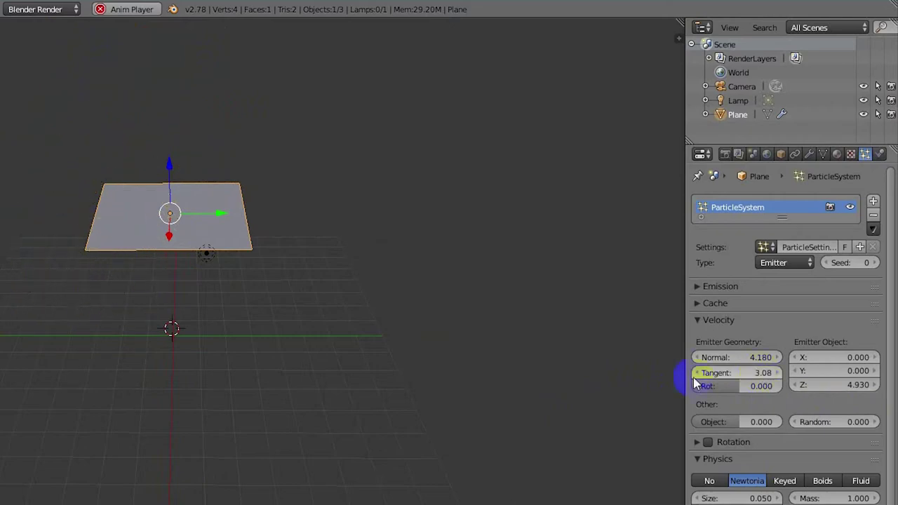
Set the normal, tangent and emitter object Z velocities to 0 and collapse the Velocity settings
{"action": "left_click", "coordinate": [742, 358]}
{"action": "type", "text": "0"}
{"action": "key", "text": "Return"}
{"action": "key", "text": "BackSpace"}
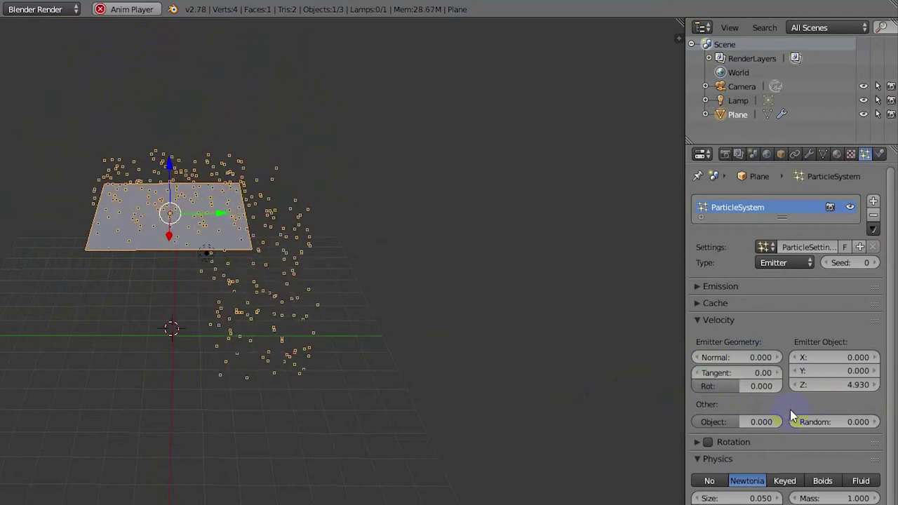
{"action": "left_click", "coordinate": [830, 383]}
{"action": "type", "text": "0"}
{"action": "key", "text": "Return"}
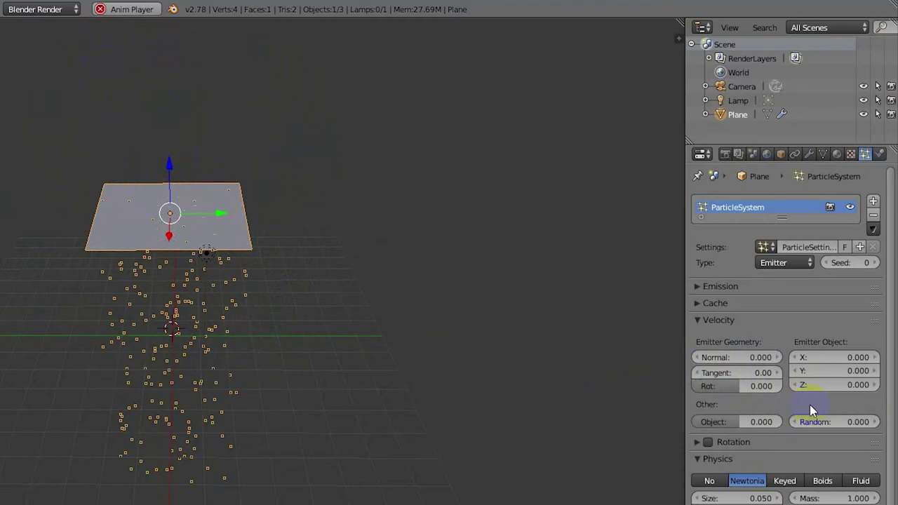
{"action": "left_click", "coordinate": [695, 321]}
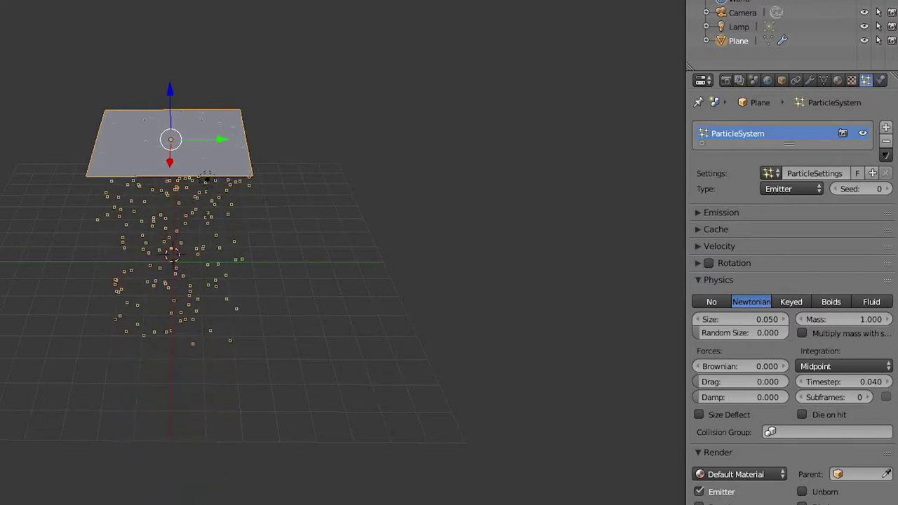
Try the No physics type and inspect the particles on the plane from another angle
{"action": "left_click", "coordinate": [726, 301]}
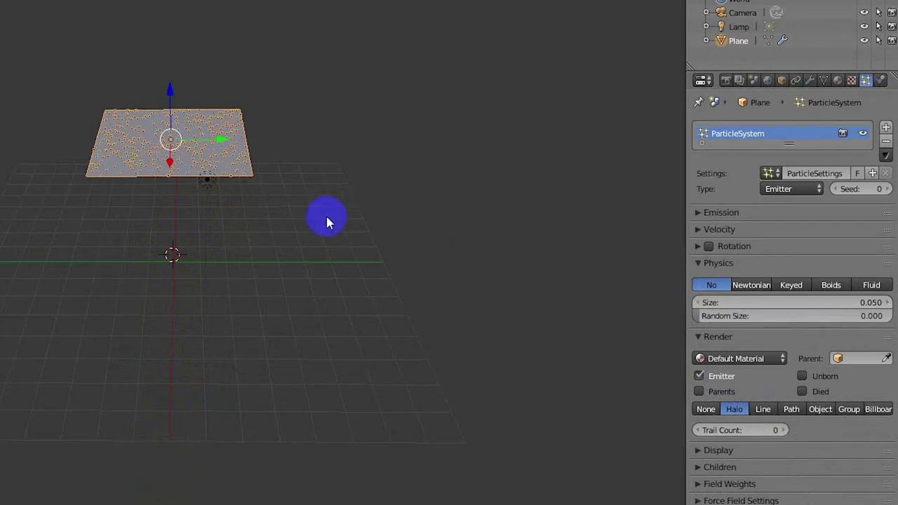
{"action": "middle_click_drag", "start_coordinate": [334, 254], "coordinate": [317, 130]}
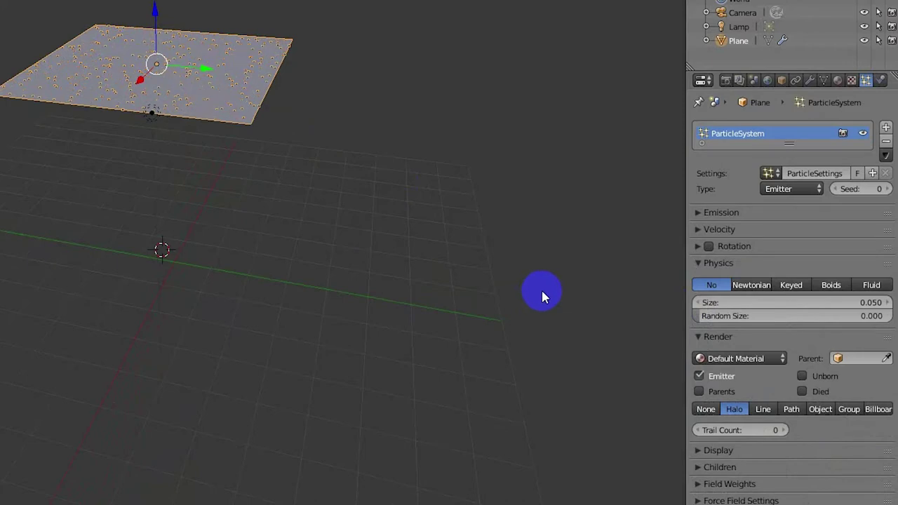
Collapse the Render settings and switch the particle physics back to Newtonian
{"action": "left_click", "coordinate": [696, 335]}
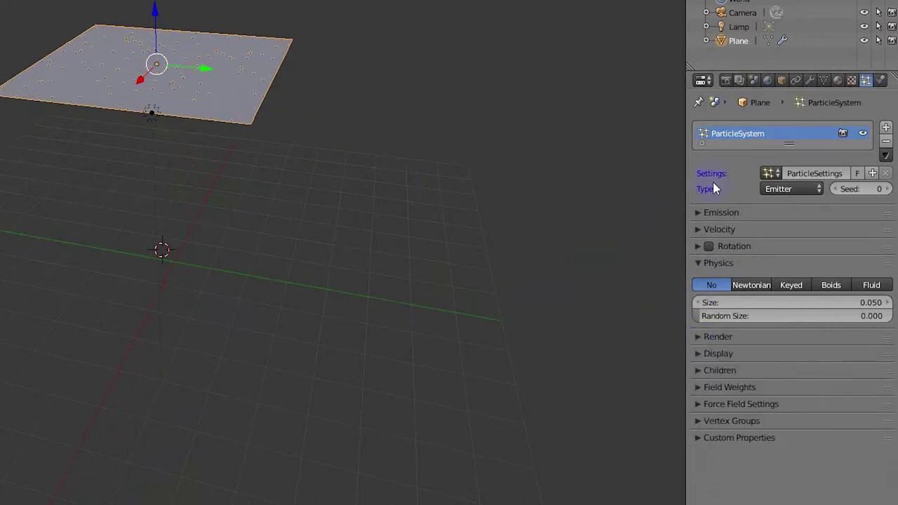
{"action": "left_click", "coordinate": [751, 285]}
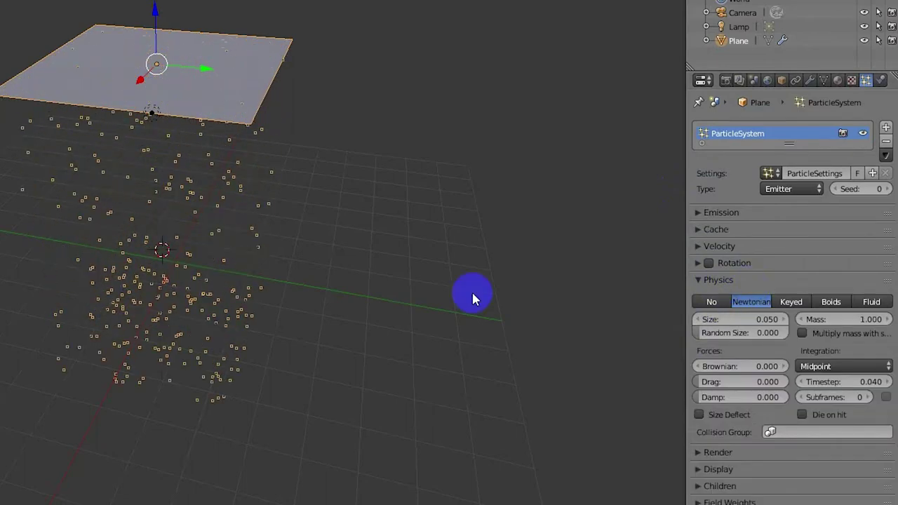
{"action": "mouse_move", "coordinate": [367, 288]}
{"action": "middle_mouse_down"}
{"action": "mouse_move", "coordinate": [404, 259]}
{"action": "mouse_move", "coordinate": [438, 264]}
{"action": "mouse_move", "coordinate": [388, 294]}
{"action": "mouse_move", "coordinate": [367, 278]}
{"action": "mouse_move", "coordinate": [378, 282]}
{"action": "middle_mouse_up"}
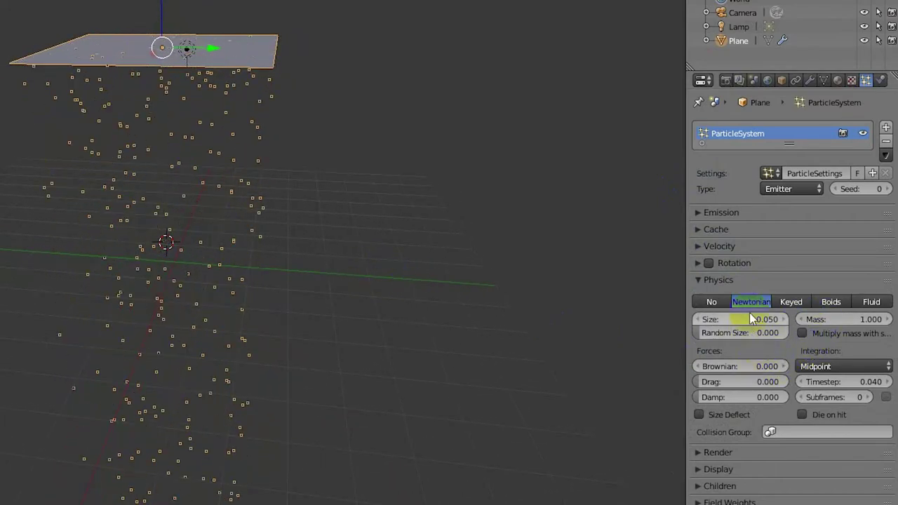
Try the Keyed physics type and inspect the particles on the plane from several angles
{"action": "left_click", "coordinate": [791, 303]}
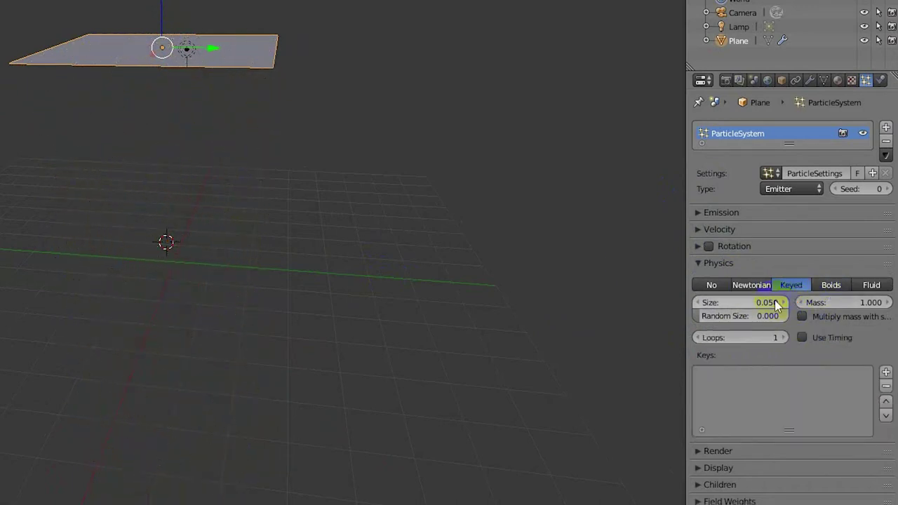
{"action": "middle_click_drag", "start_coordinate": [283, 100], "coordinate": [302, 111]}
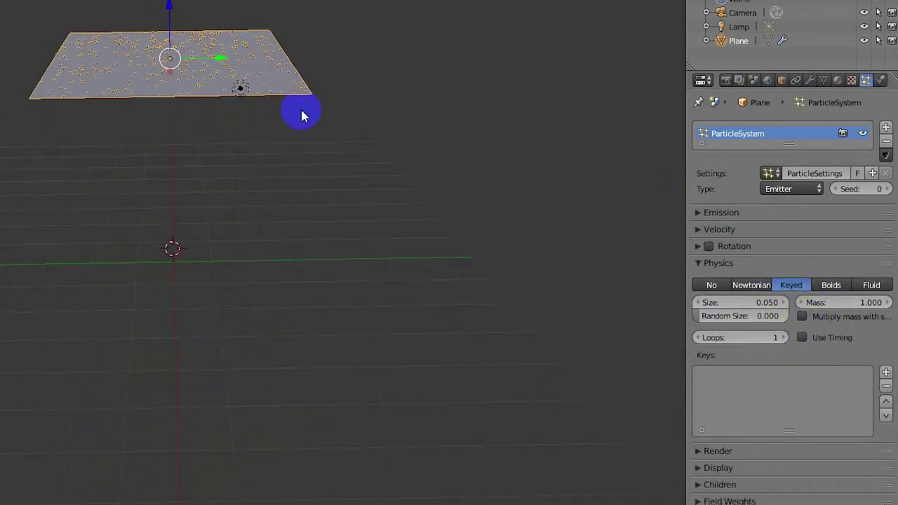
{"action": "middle_click_drag", "start_coordinate": [299, 112], "coordinate": [290, 114]}
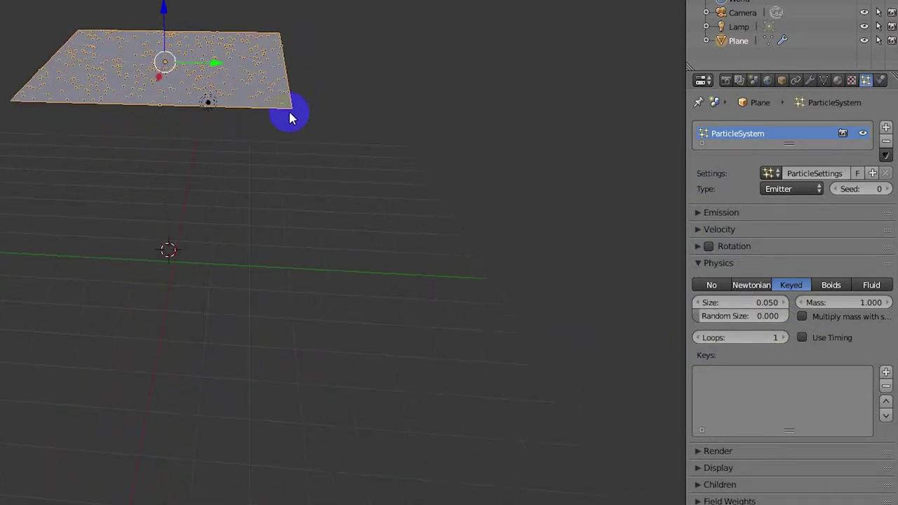
{"action": "middle_click_drag", "start_coordinate": [365, 218], "coordinate": [339, 220]}
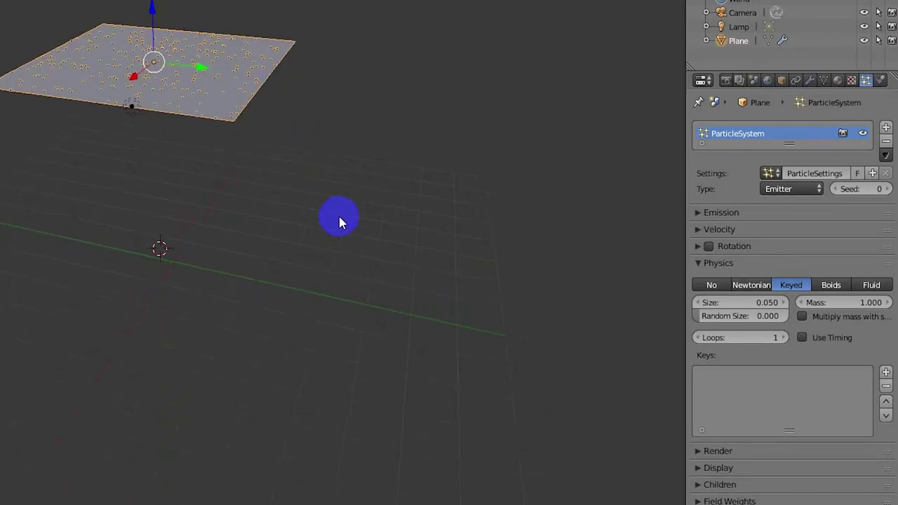
Try the Boids physics type and watch the particle movement from above and from the side
{"action": "left_click", "coordinate": [841, 287]}
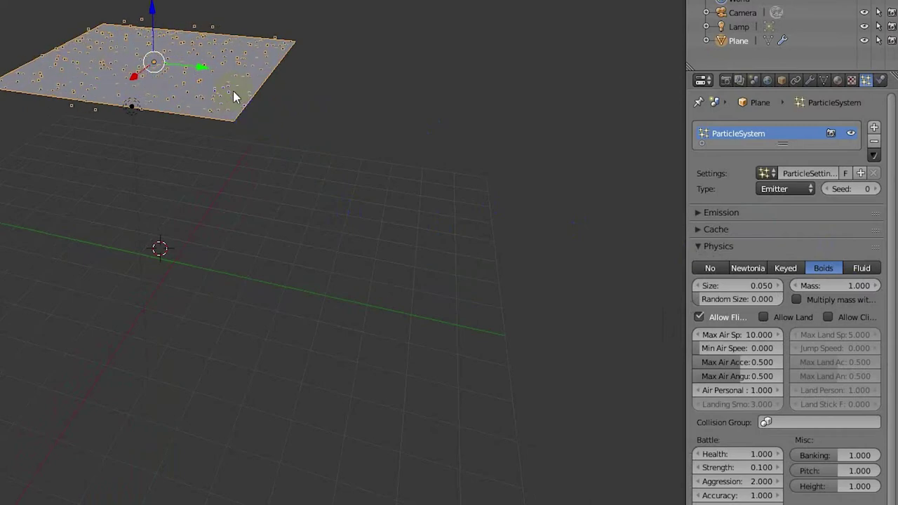
{"action": "middle_click_drag", "start_coordinate": [236, 95], "coordinate": [260, 195]}
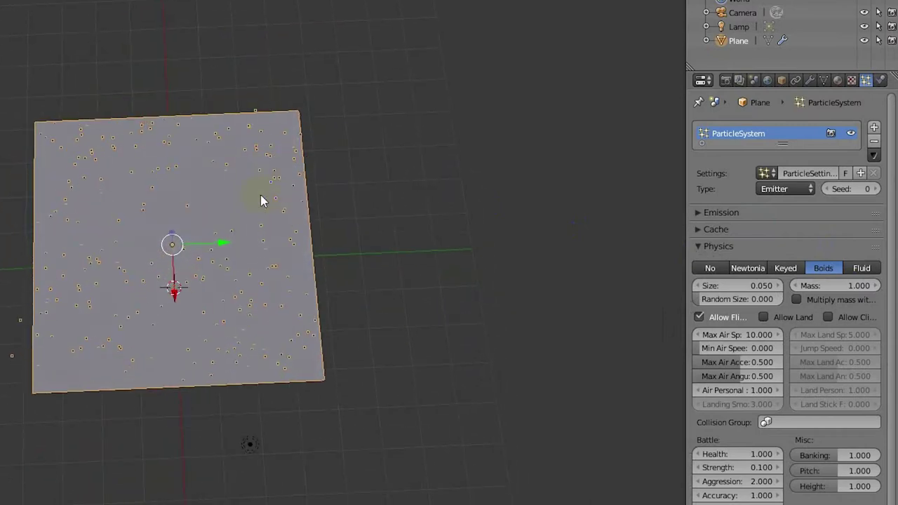
{"action": "middle_click_drag", "start_coordinate": [290, 305], "coordinate": [253, 234]}
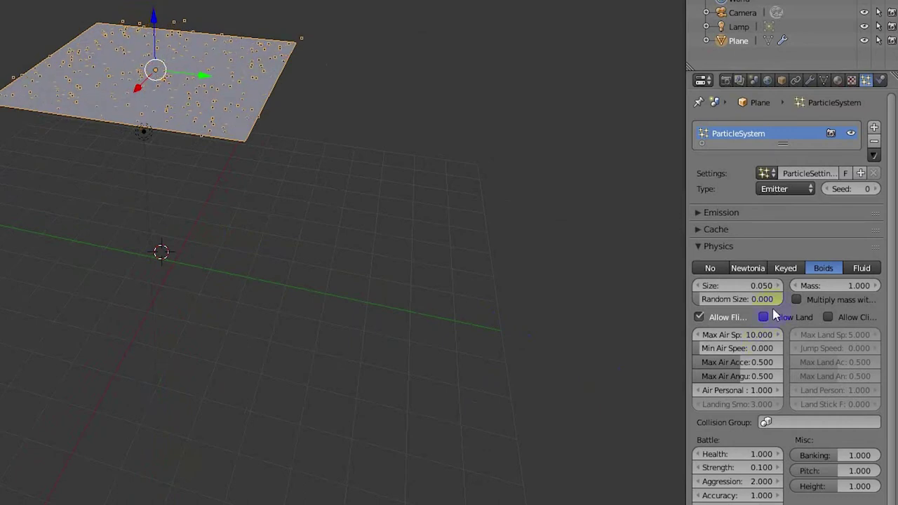
Try a maximum air speed of 11.8 and a minimum air speed of 0.636 for the boids
{"action": "left_click", "coordinate": [718, 335]}
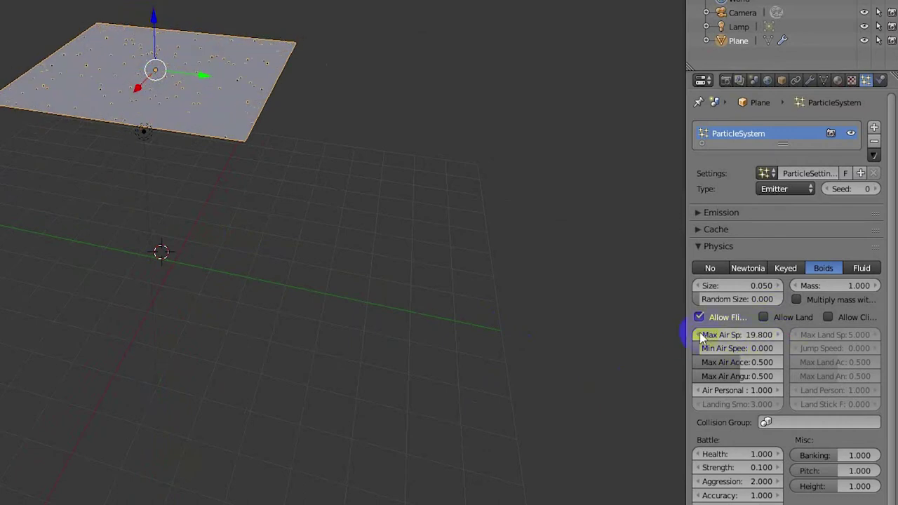
{"action": "middle_click_drag", "start_coordinate": [379, 203], "coordinate": [402, 194]}
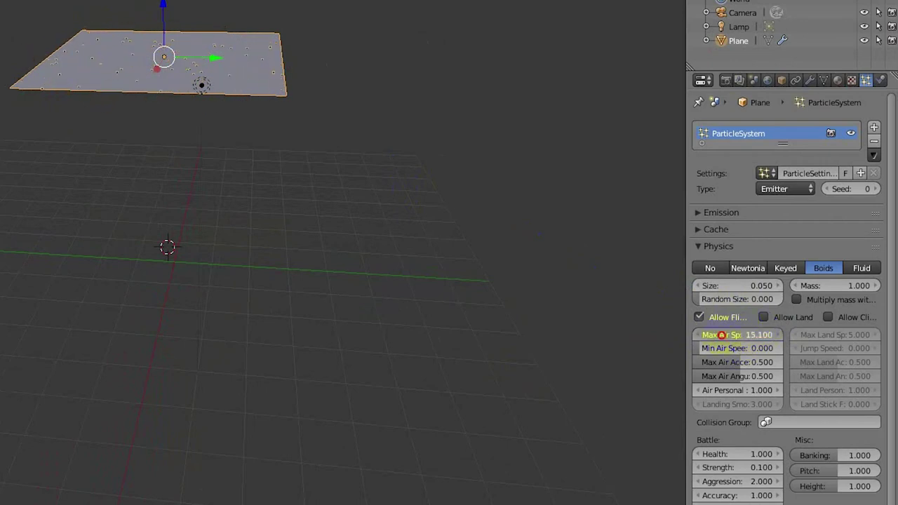
{"action": "left_click_drag", "start_coordinate": [724, 347], "coordinate": [826, 359]}
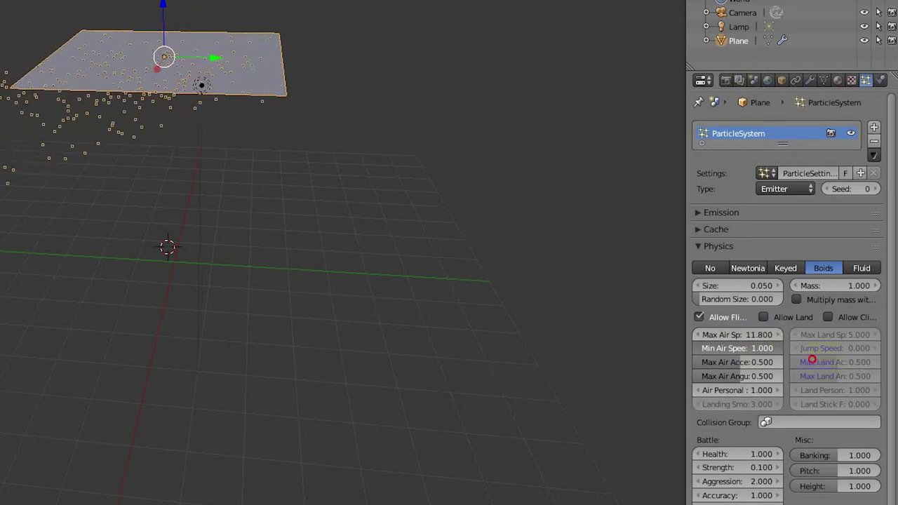
{"action": "left_click_drag", "start_coordinate": [778, 355], "coordinate": [780, 356]}
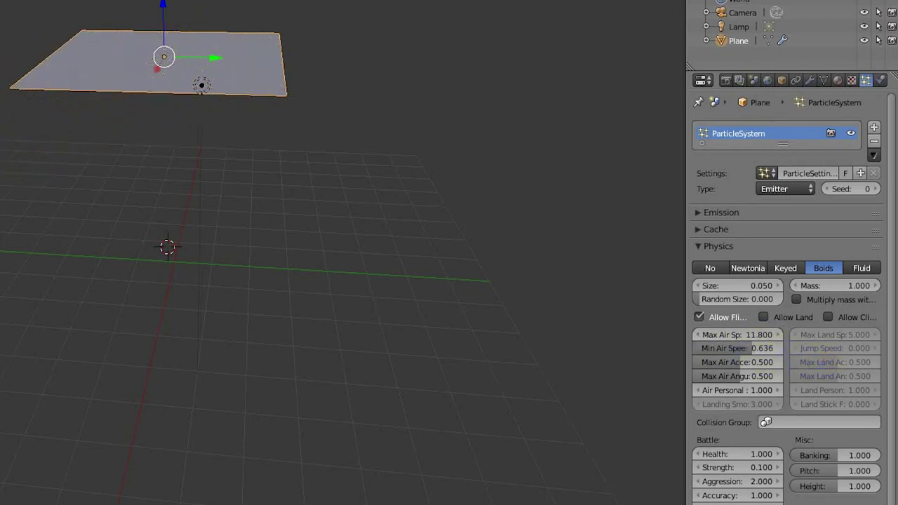
{"action": "left_click", "coordinate": [832, 421]}
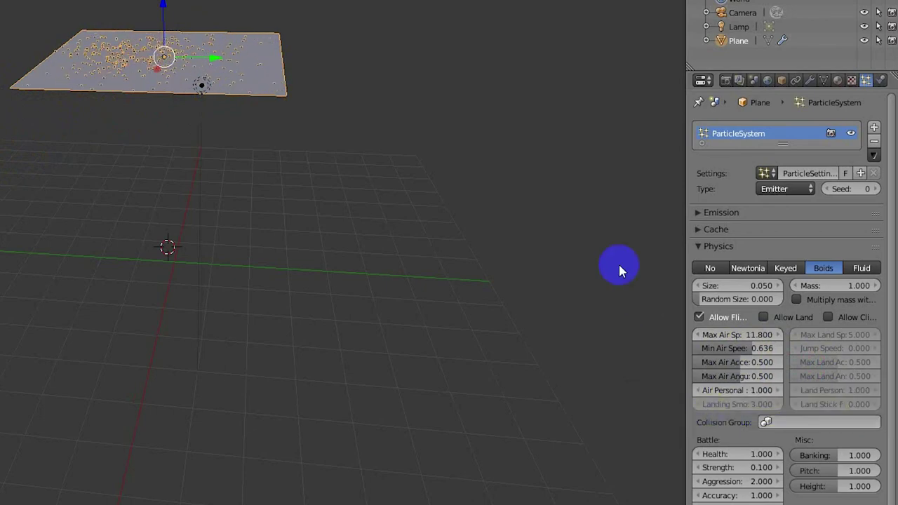
Try the Fluid physics type on the particles and return to Newtonian physics
{"action": "left_click", "coordinate": [859, 268]}
{"action": "right_click", "coordinate": [560, 253]}
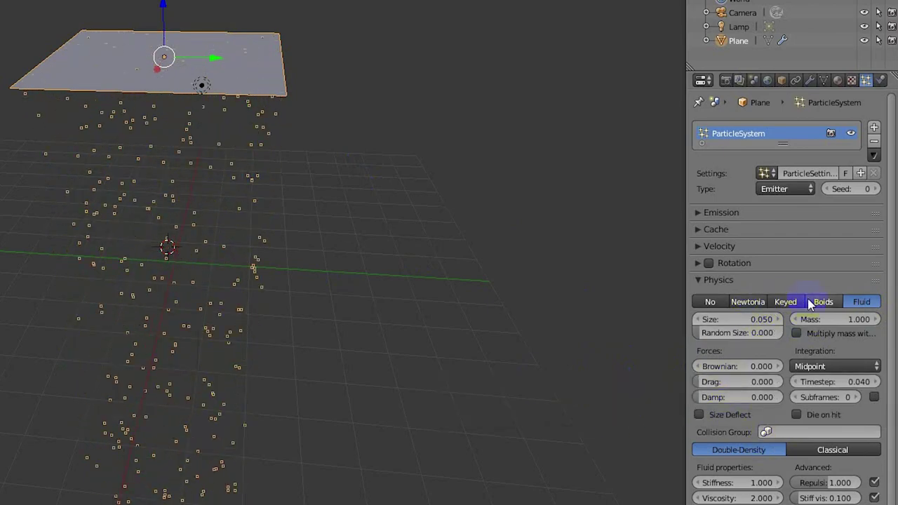
{"action": "left_click", "coordinate": [750, 301]}
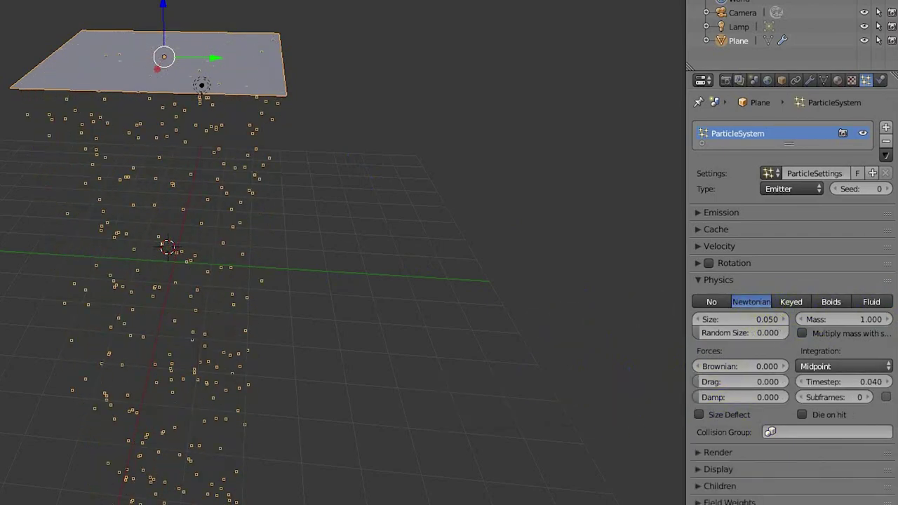